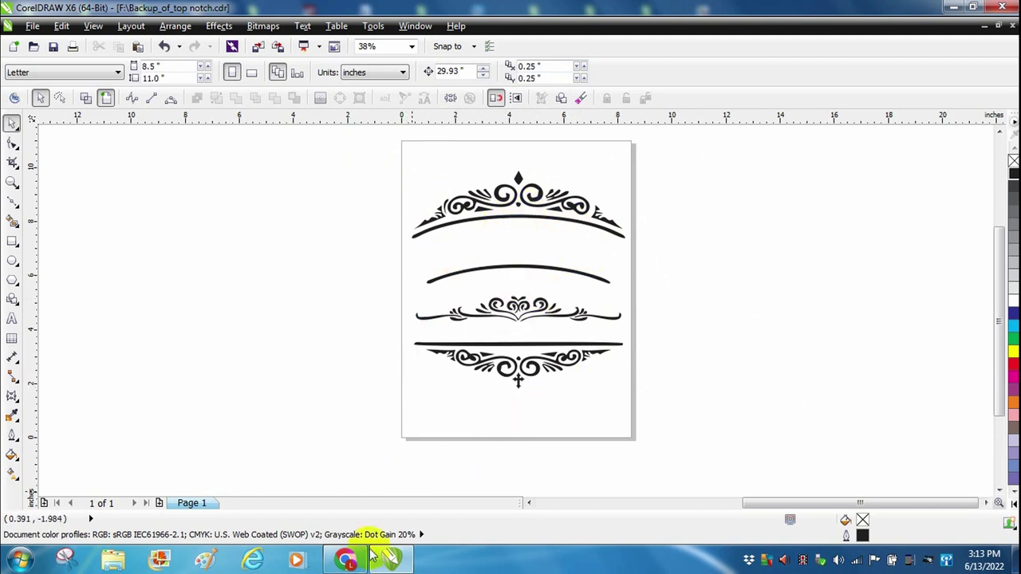
- Review the Freepik vintage logo examples, then return to the ornament design
click(344, 558)
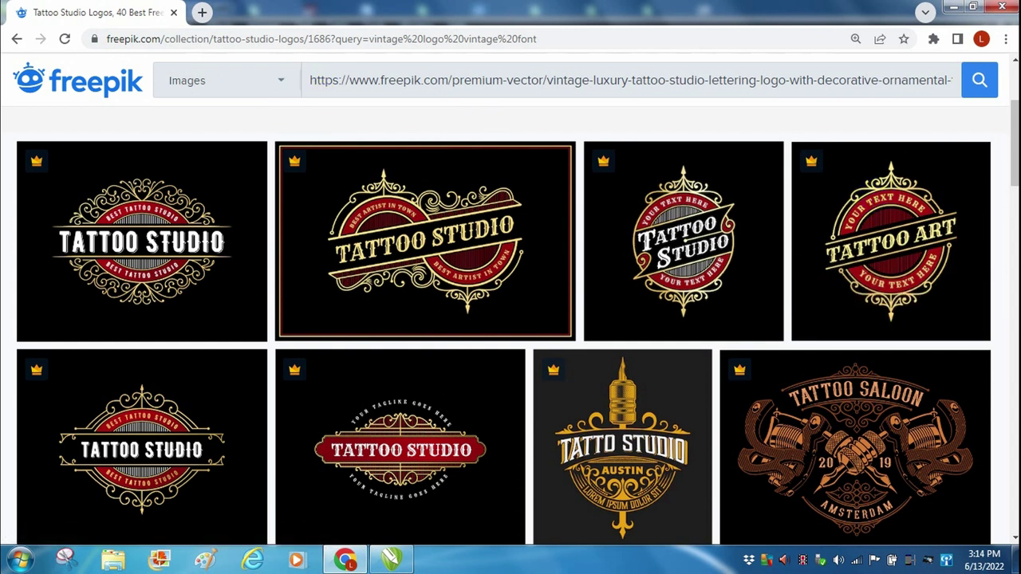
mouse_move(1015, 179)
mouse_down()
mouse_move(1015, 236)
mouse_move(1004, 127)
mouse_move(1009, 189)
mouse_move(1006, 181)
mouse_up()
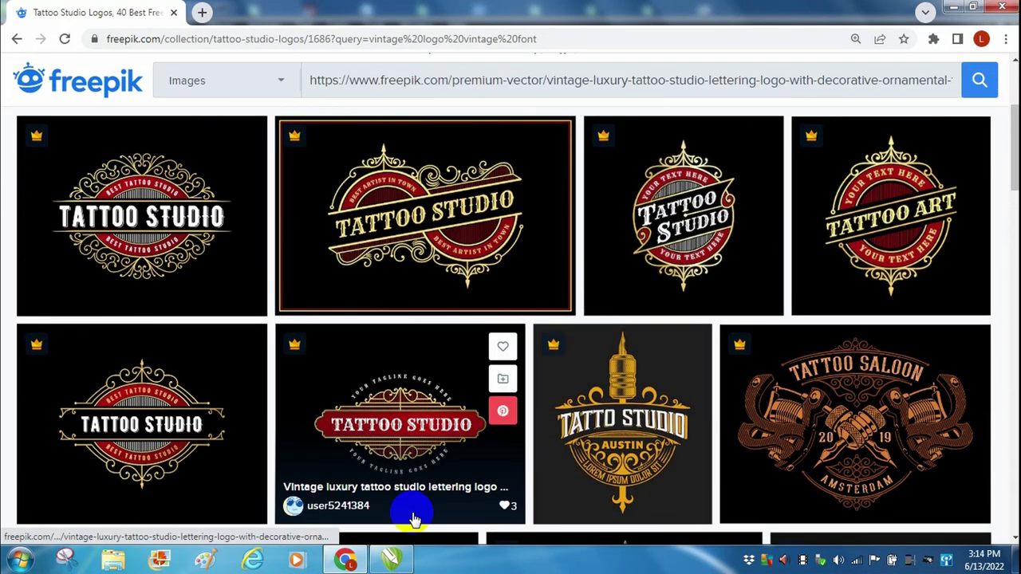
click(409, 565)
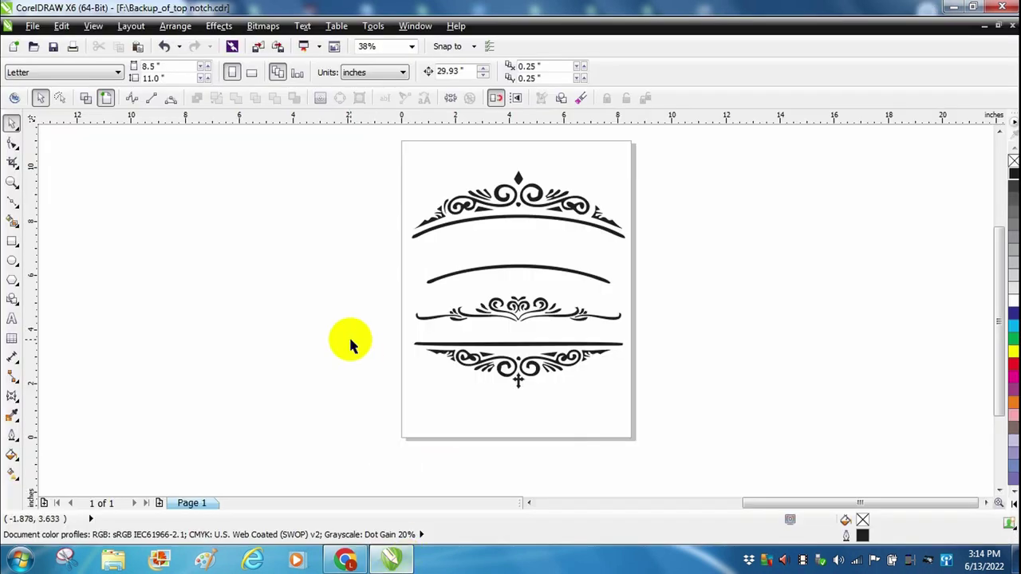
- Nudge the three ornaments left, then drag the middle flourish and bottom ornament off the page
mouse_move(375, 160)
mouse_down()
mouse_move(659, 422)
mouse_move(655, 415)
mouse_up()
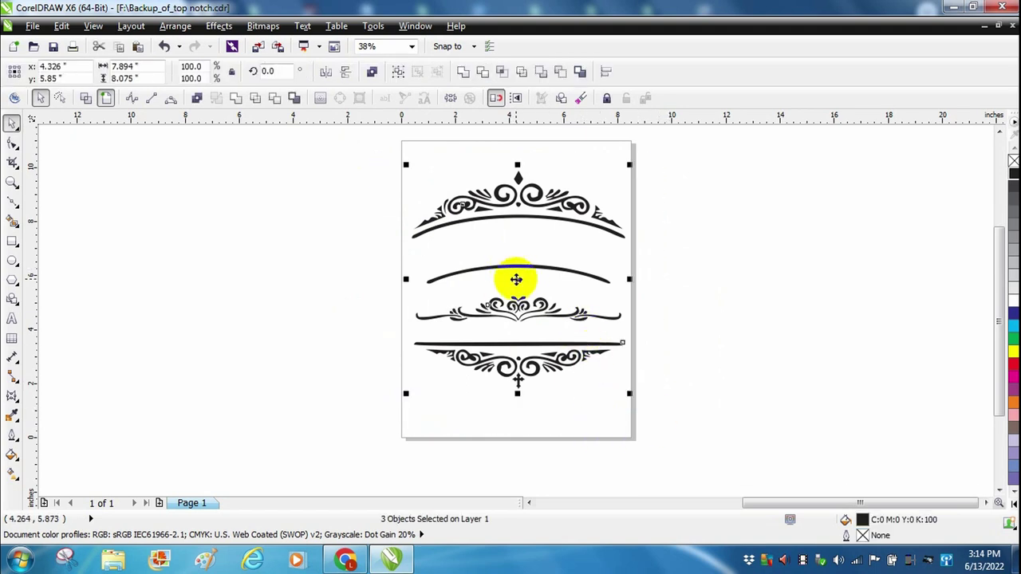
drag(516, 279, 502, 268)
key(Escape)
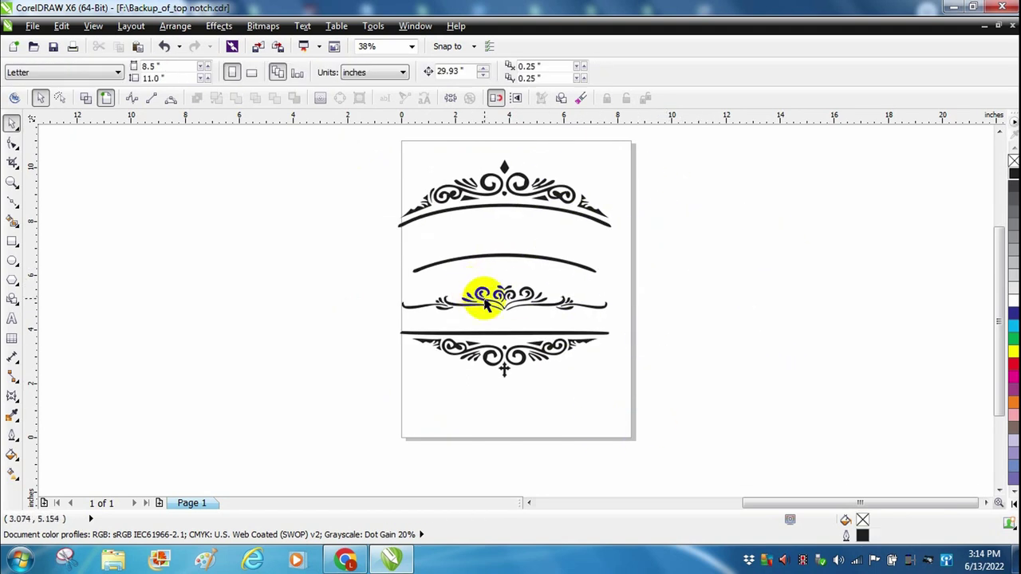
drag(484, 303, 273, 281)
key(Escape)
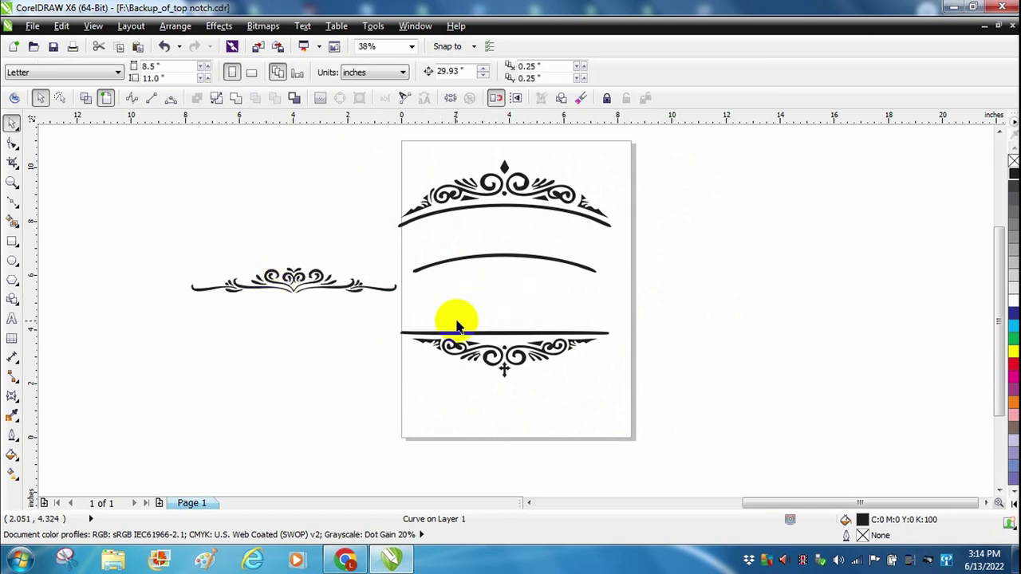
drag(468, 341, 244, 327)
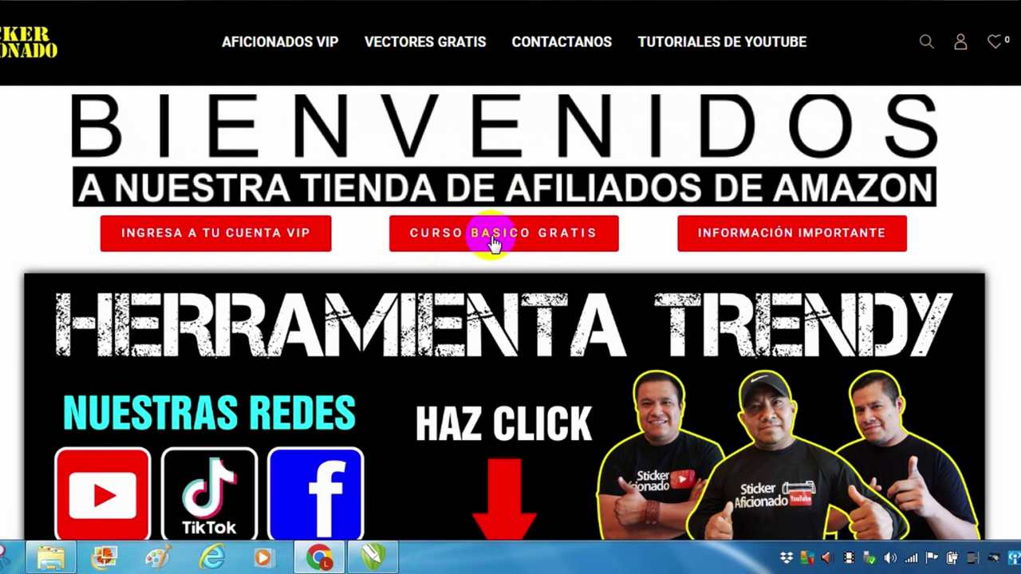
- Open the CURSO BASICO GRATIS page and scroll through the CorelDRAW Episodio video banners
click(492, 243)
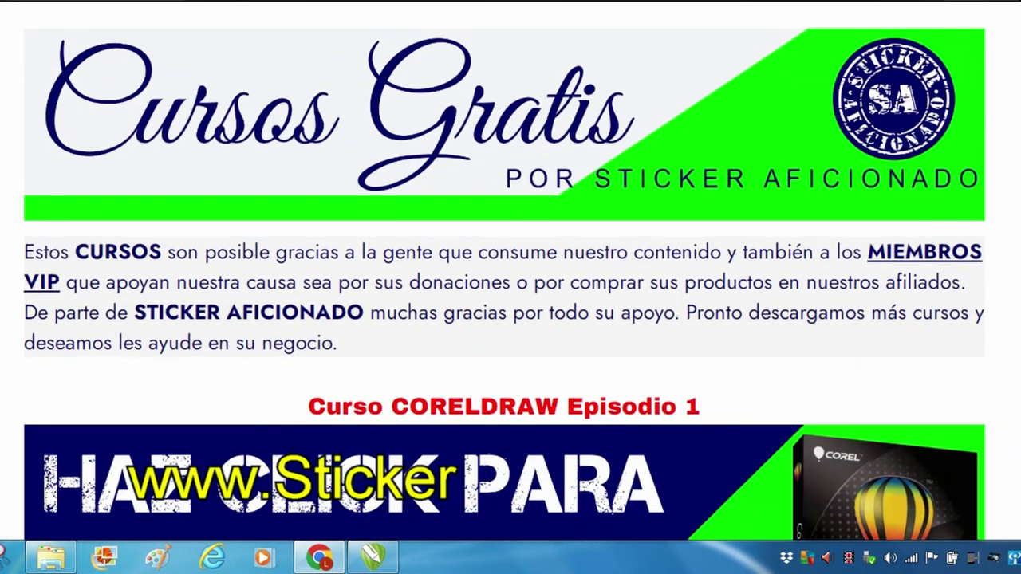
scroll(510, 319, down, 2)
scroll(511, 320, down, 2)
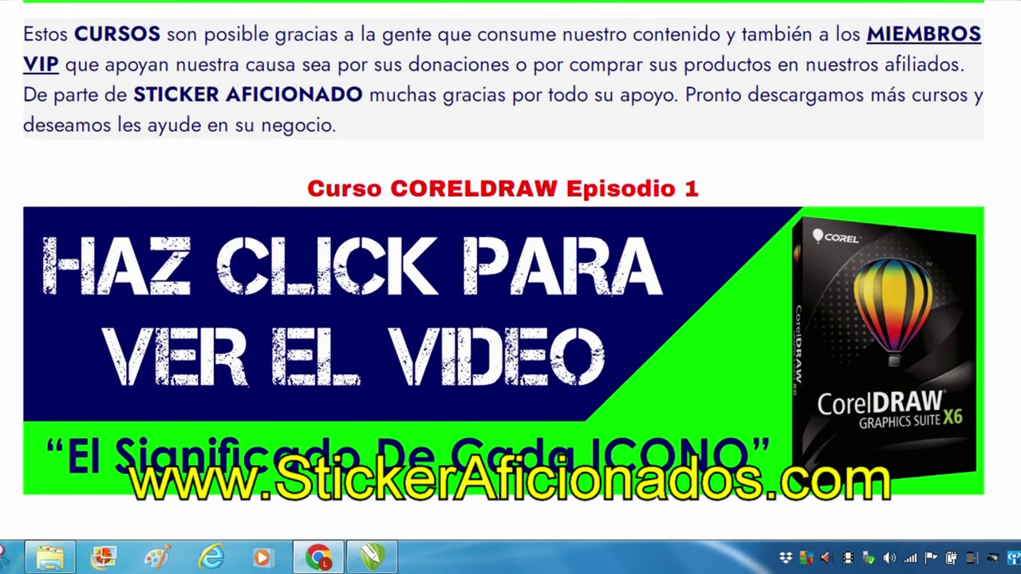
scroll(510, 319, down, 6)
scroll(511, 319, down, 2)
scroll(510, 319, down, 2)
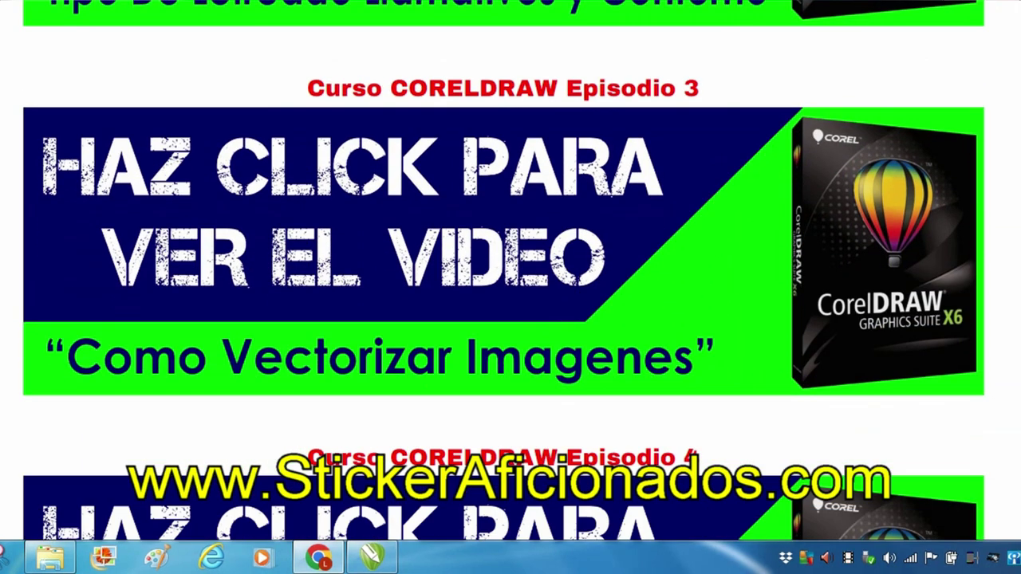
scroll(510, 319, down, 5)
scroll(511, 319, down, 1)
scroll(511, 319, up, 5)
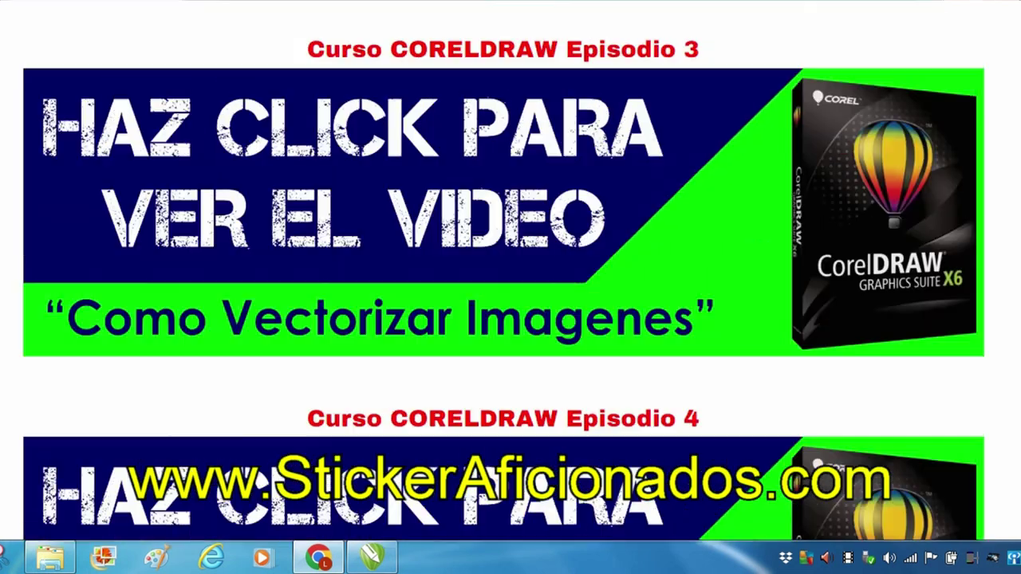
scroll(511, 319, up, 8)
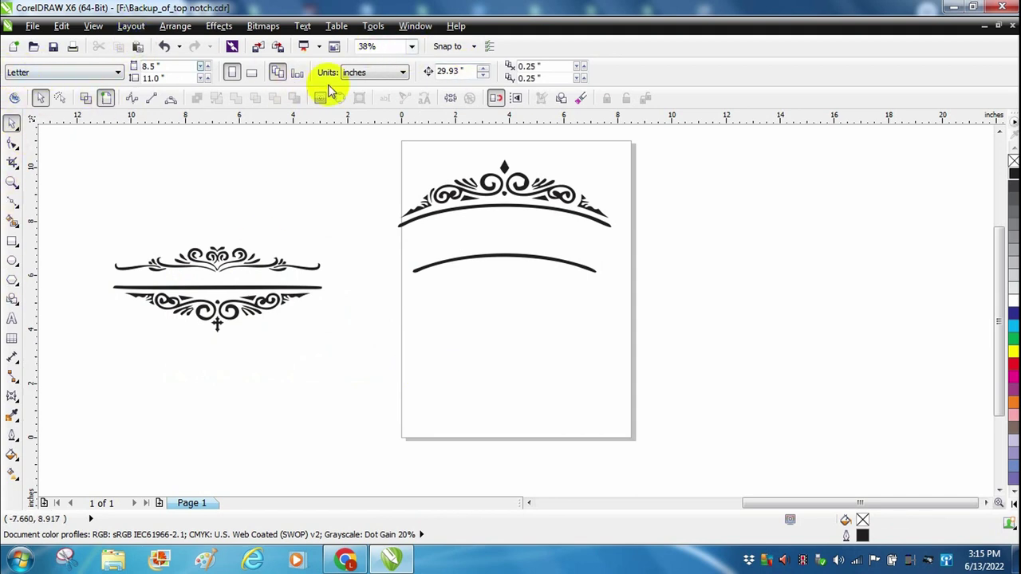
- Shift the crown and arc group slightly right and up so it sits centred on the page
click(490, 185)
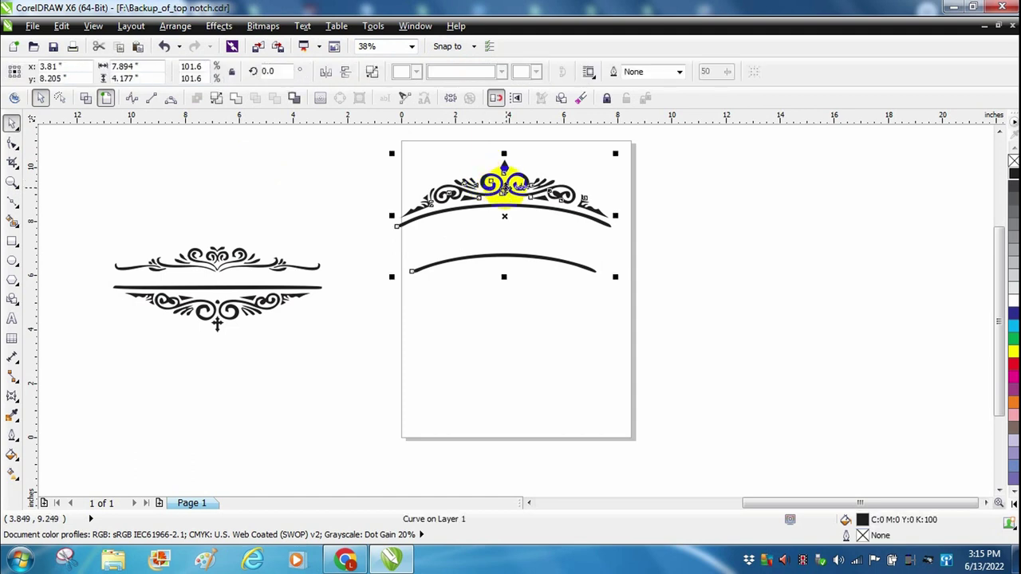
drag(504, 185, 516, 179)
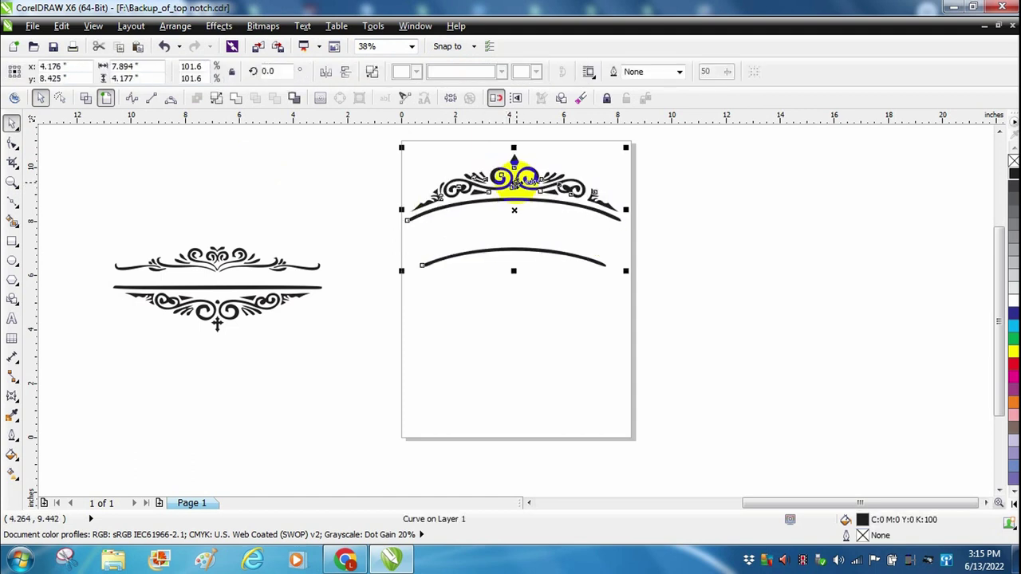
click(622, 230)
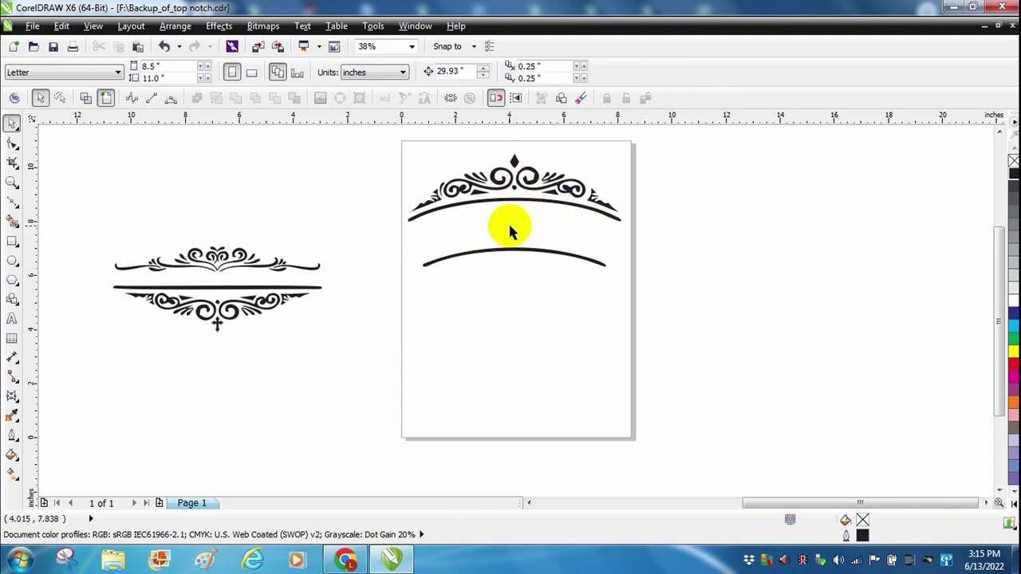
- Add the phrase as text lines below the arc, starting with SOY GUAPO
click(22, 317)
click(494, 316)
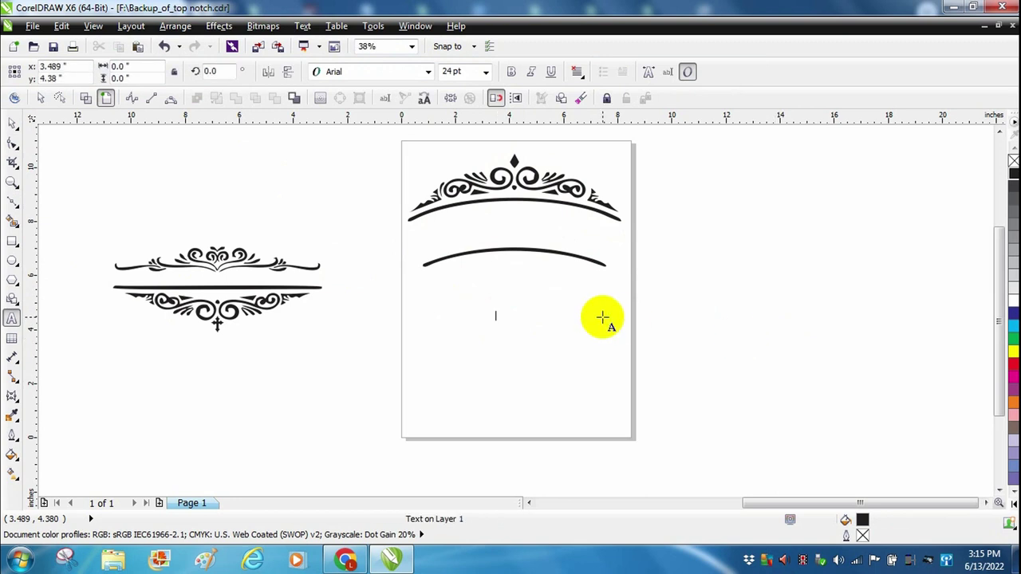
text(so)
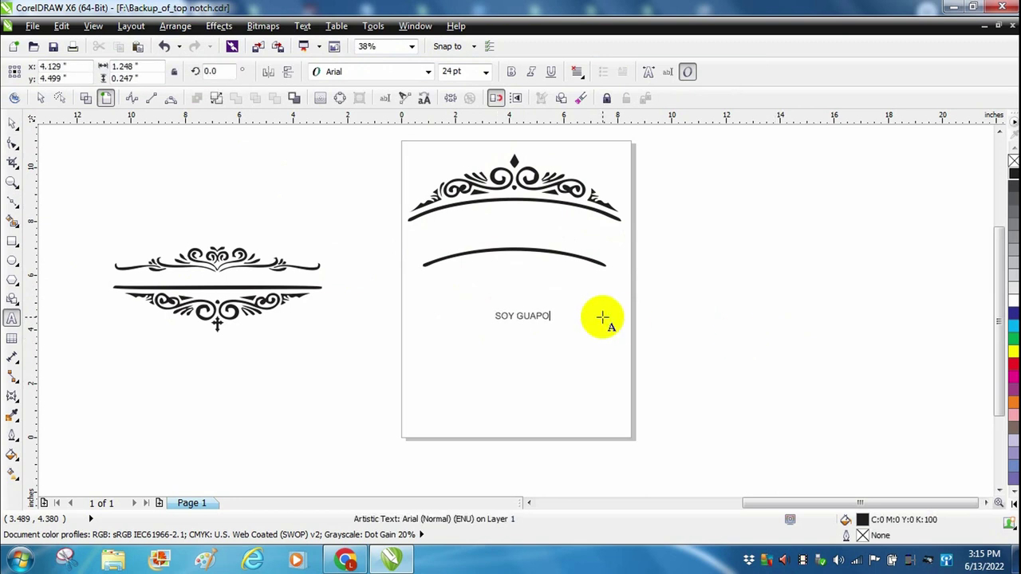
- Enlarge SOY GUAPO to about 72 pt and place it just beneath the arc
click(11, 126)
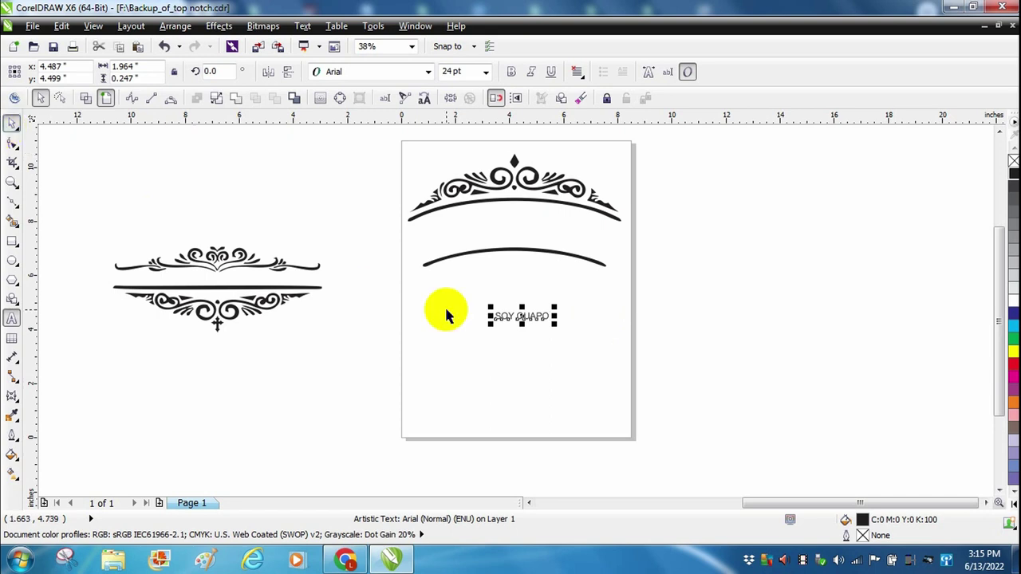
drag(554, 319, 658, 397)
drag(573, 323, 497, 292)
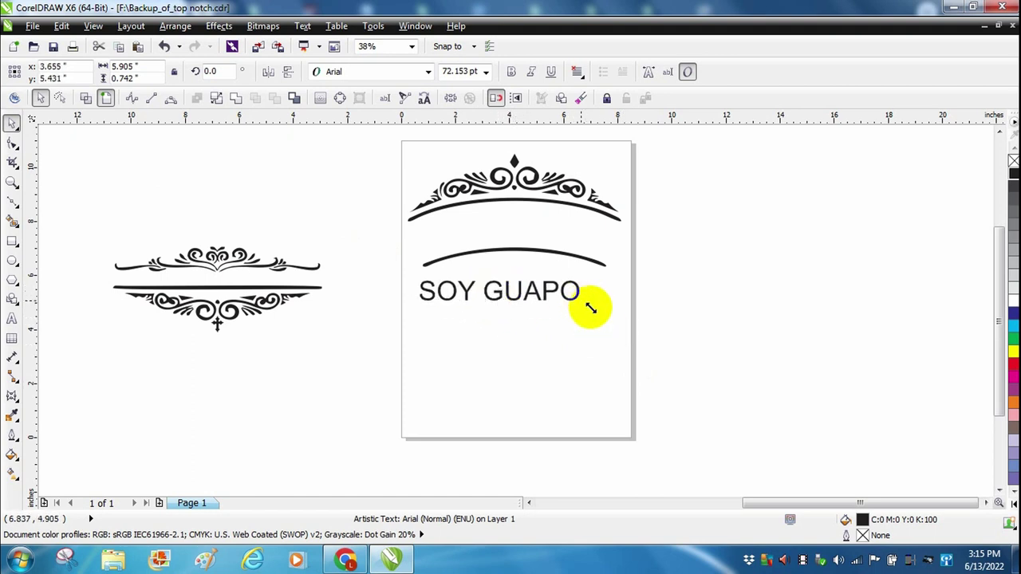
drag(590, 308, 615, 323)
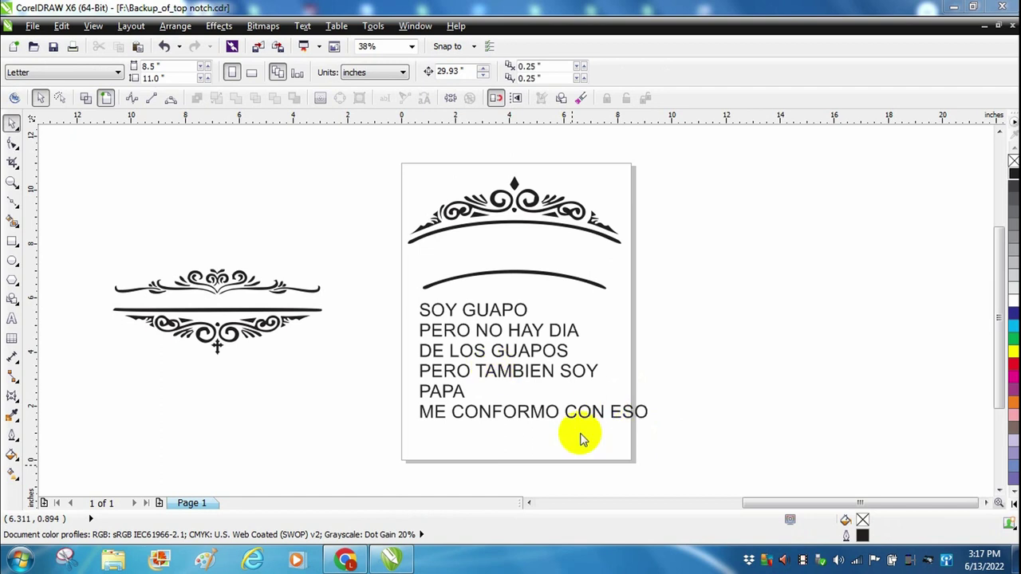
- Move the five lines from PERO NO HAY DIA to ME CONFORMO CON ESO off the page to the right
click(419, 330)
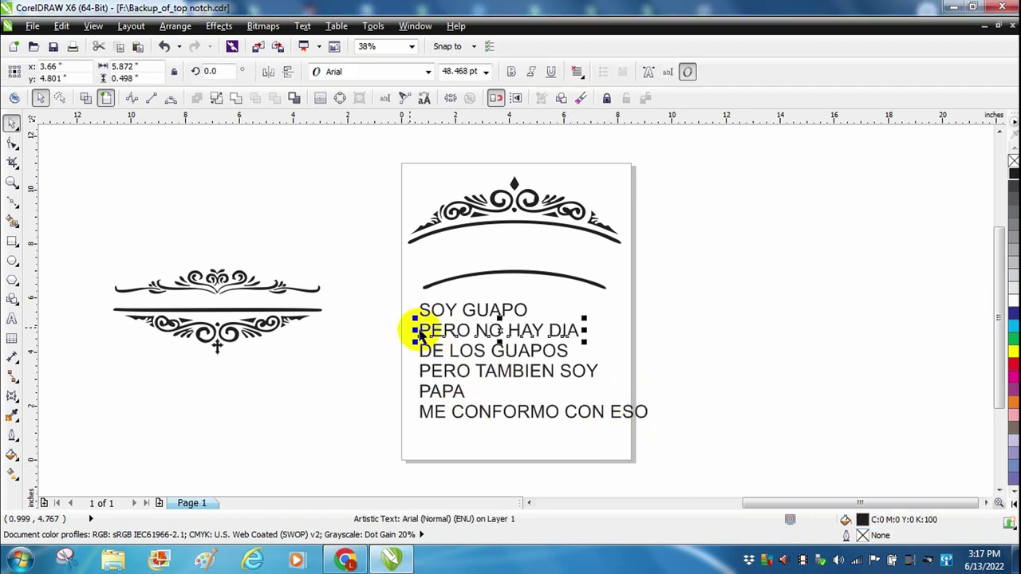
click(401, 321)
drag(408, 310, 747, 471)
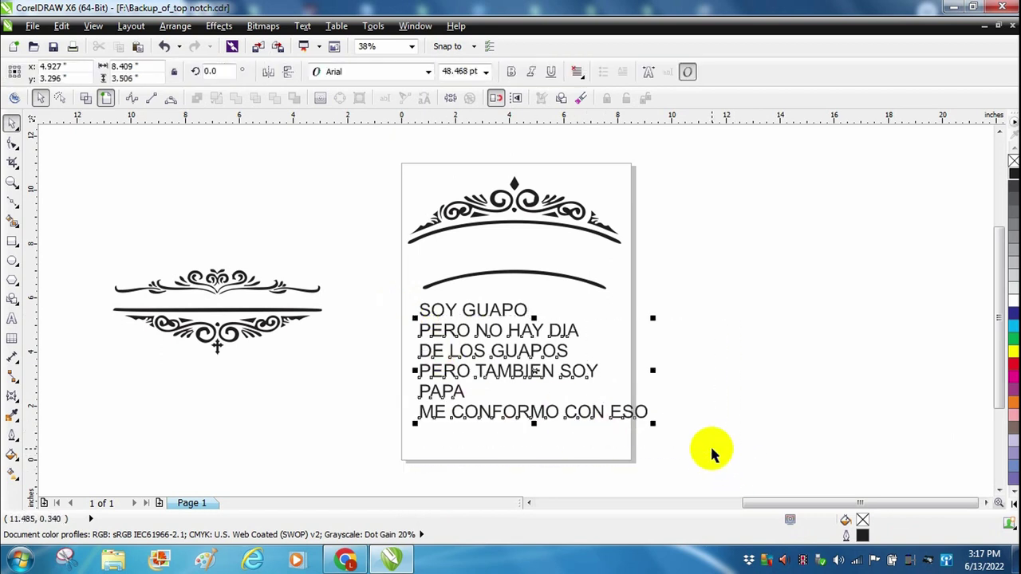
drag(529, 373, 815, 413)
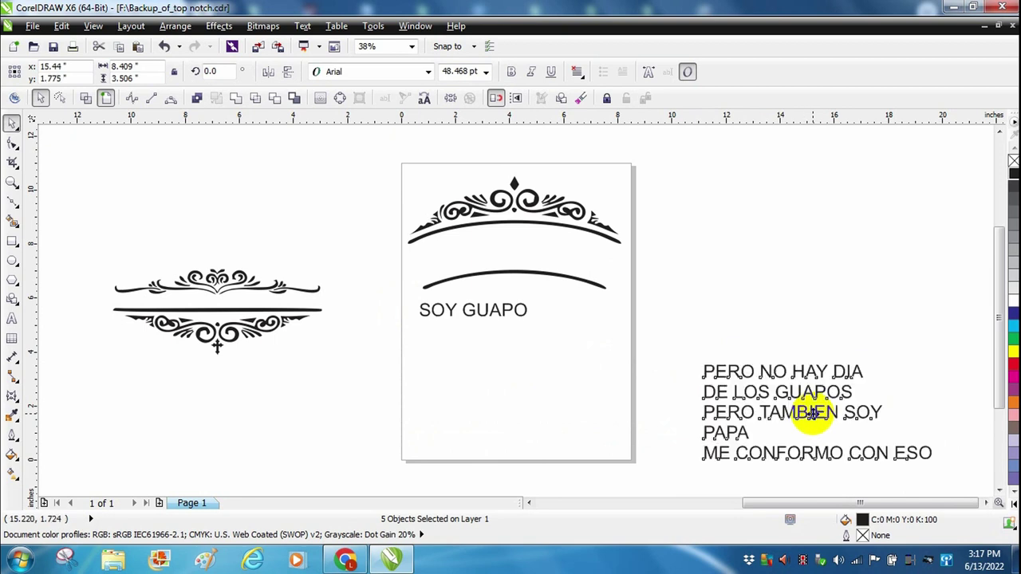
click(584, 372)
click(504, 314)
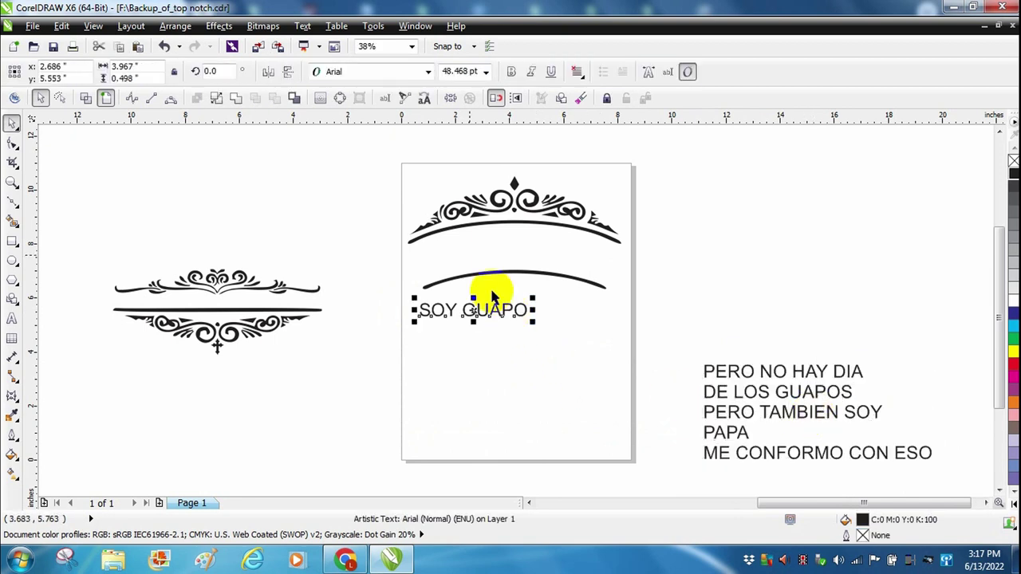
- Set SOY GUAPO in Playbill at about 158 pt, placed between the crown and the arc
click(388, 76)
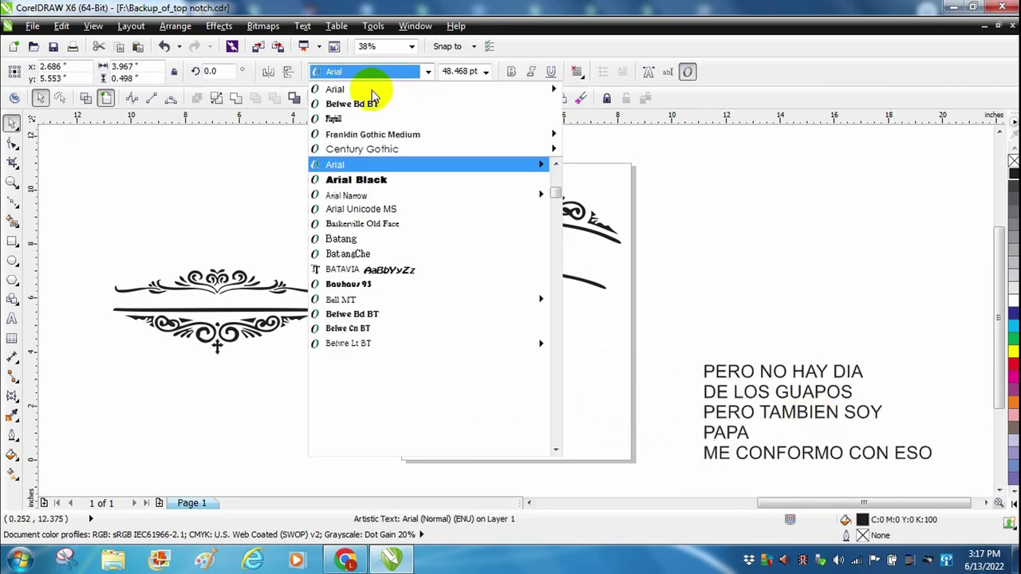
click(346, 120)
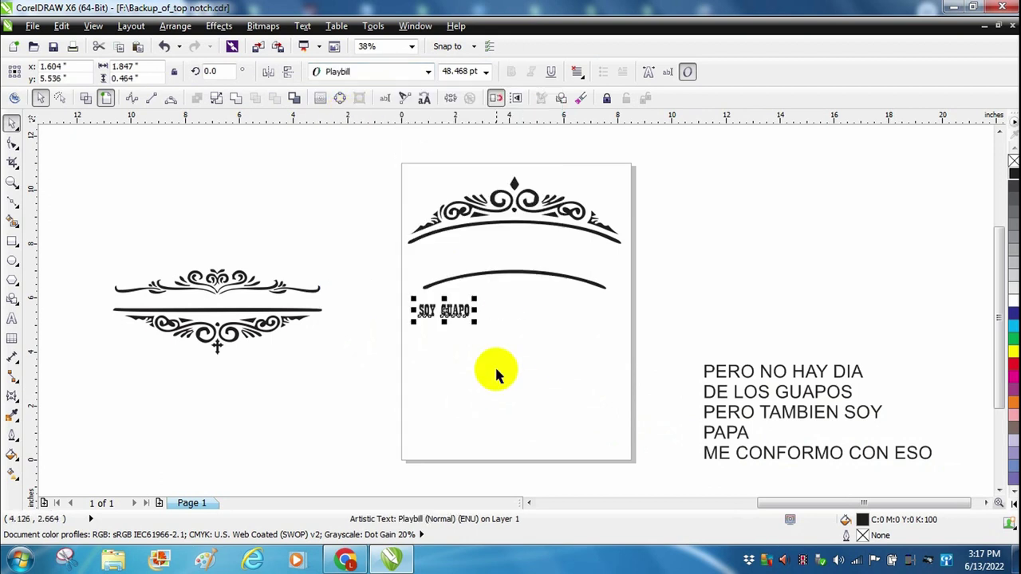
drag(476, 321, 581, 363)
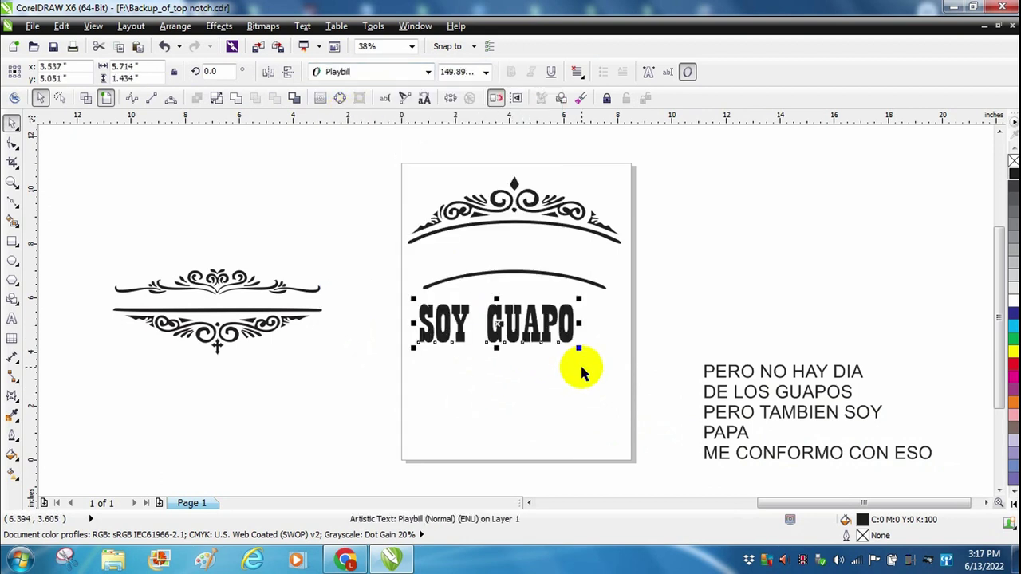
drag(496, 323, 514, 251)
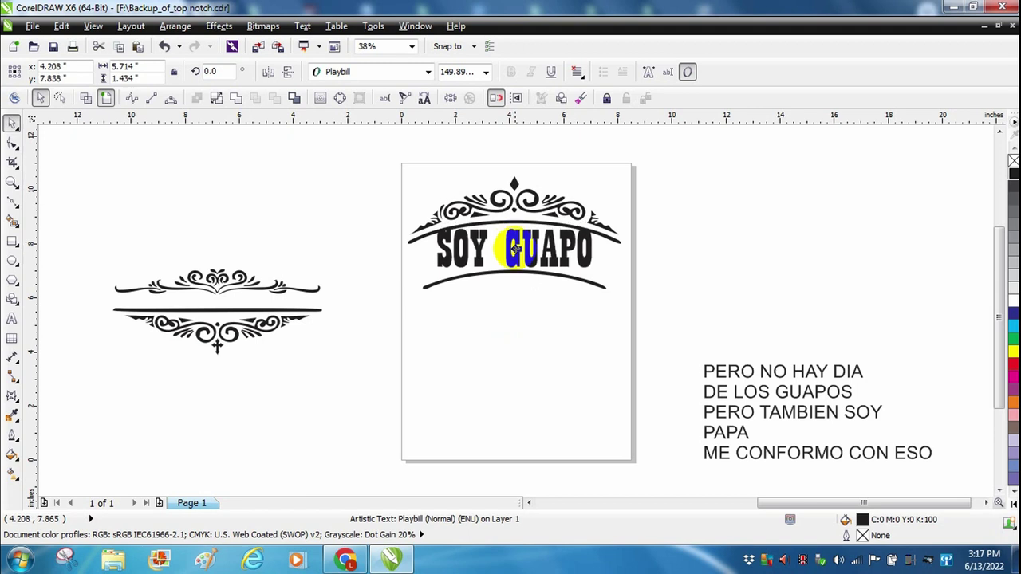
drag(600, 277, 606, 279)
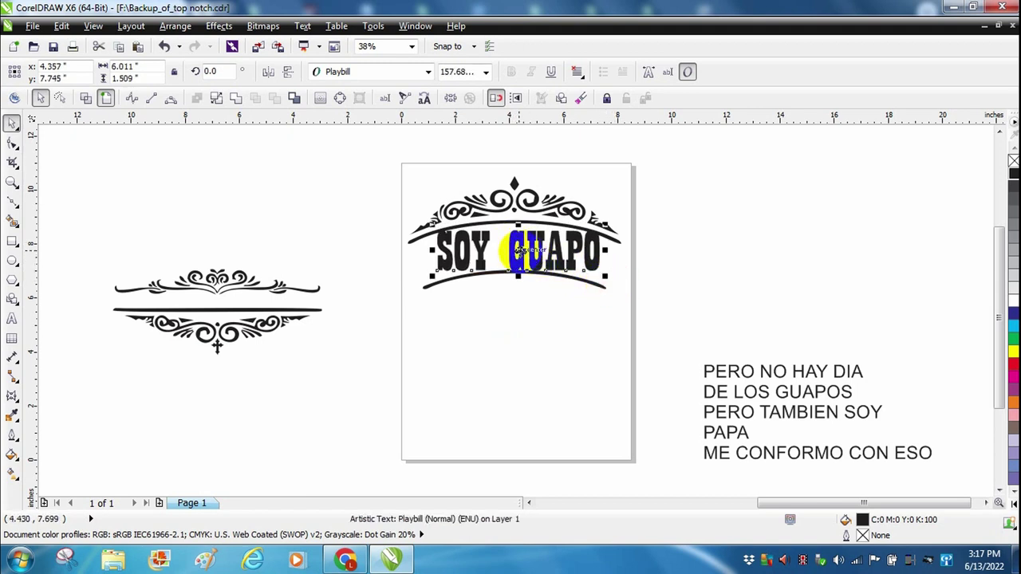
- Fit the SOY GUAPO text to the arch curve using Fit Text To Path
click(307, 26)
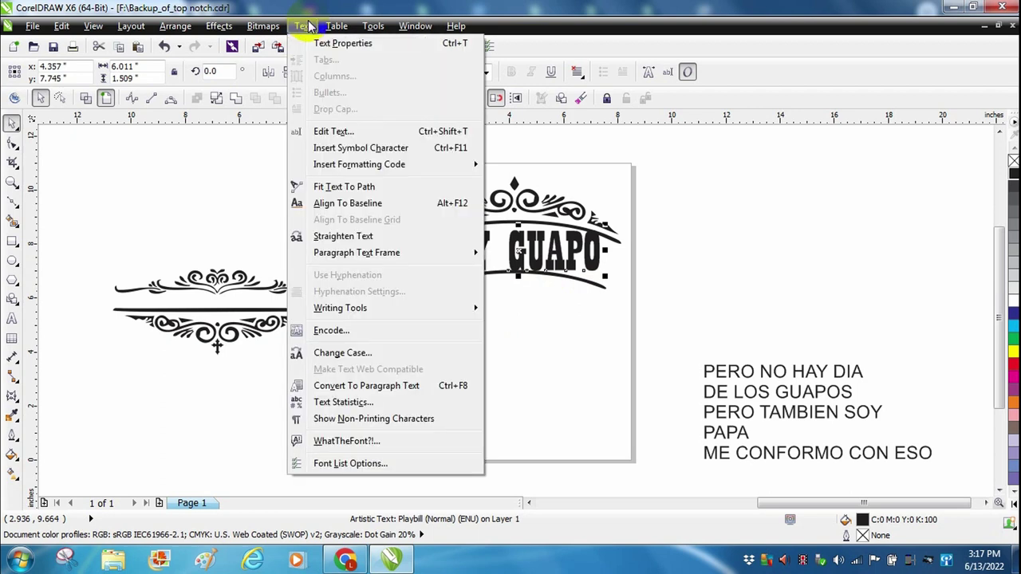
click(365, 186)
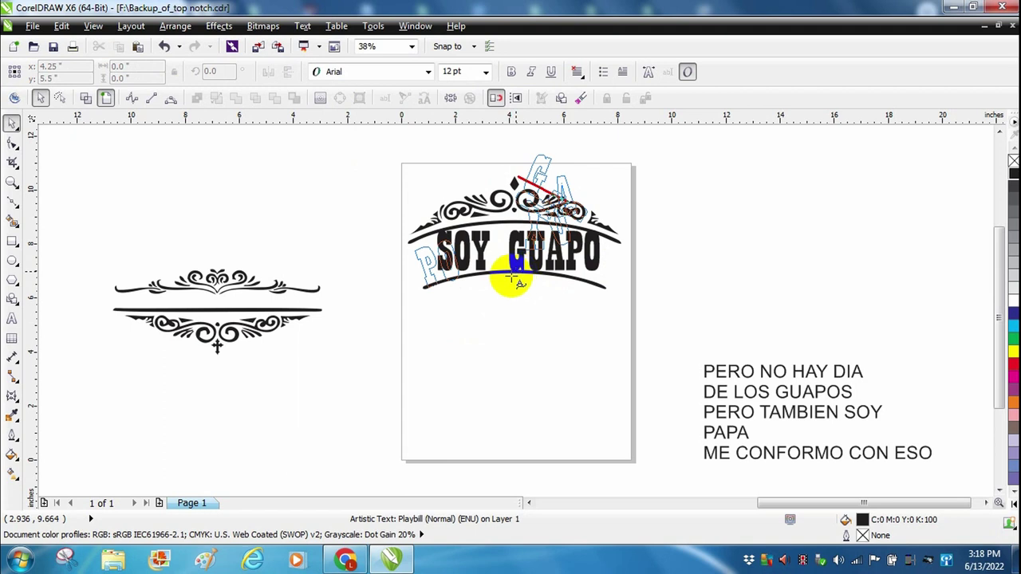
click(524, 275)
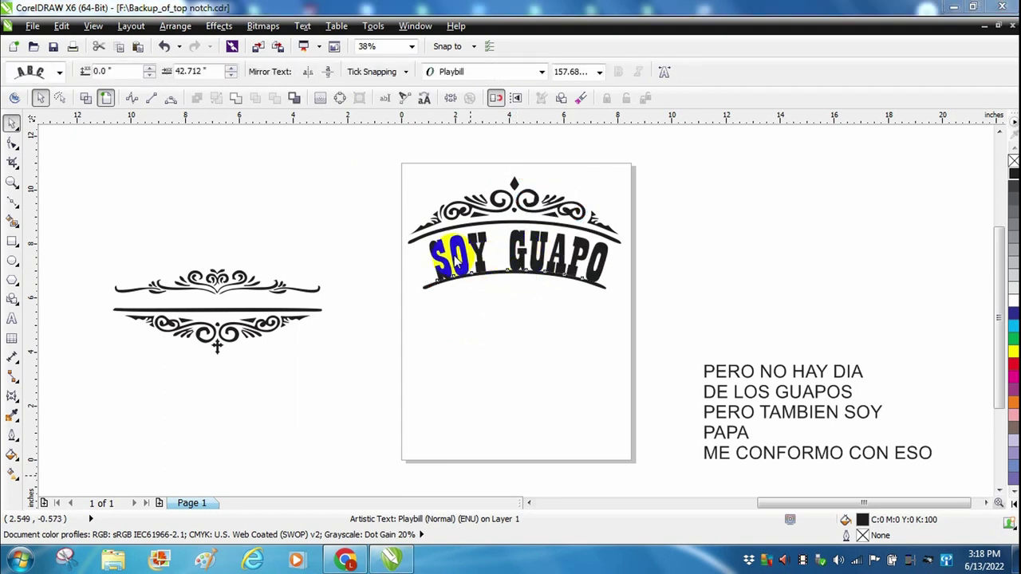
click(523, 253)
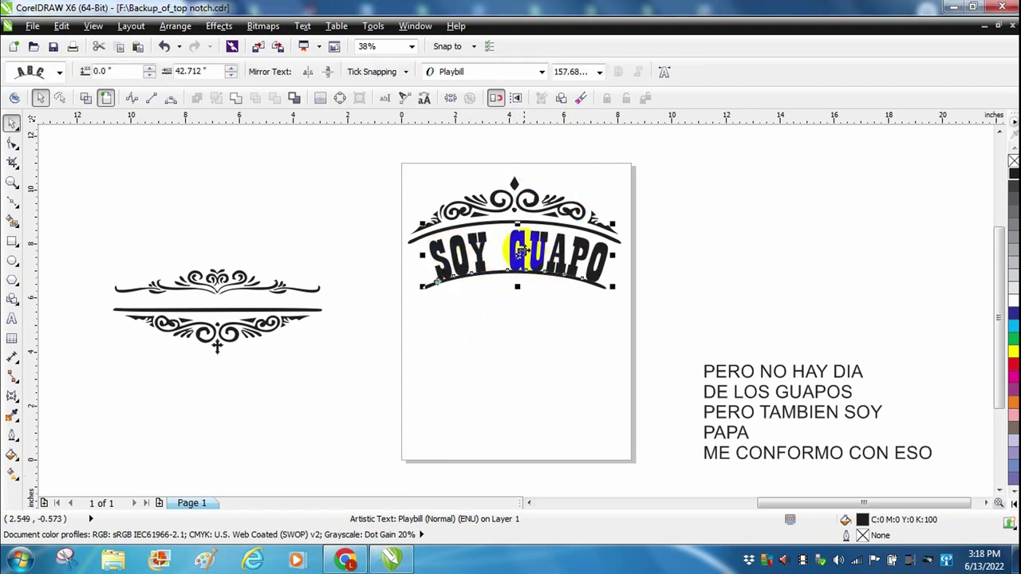
- Select the curved SOY GUAPO text separately from its arch path
click(366, 299)
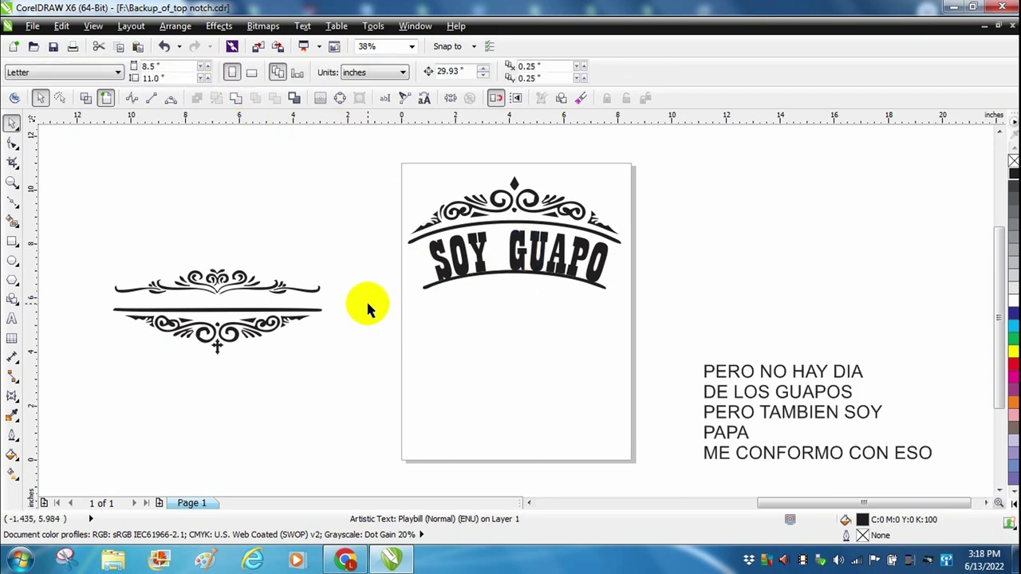
click(453, 266)
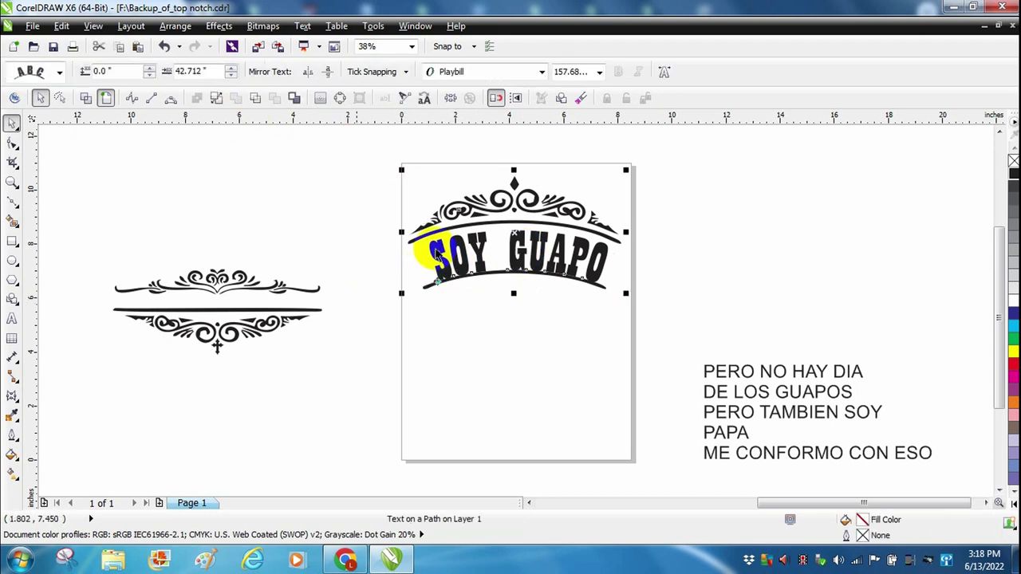
click(217, 98)
click(460, 396)
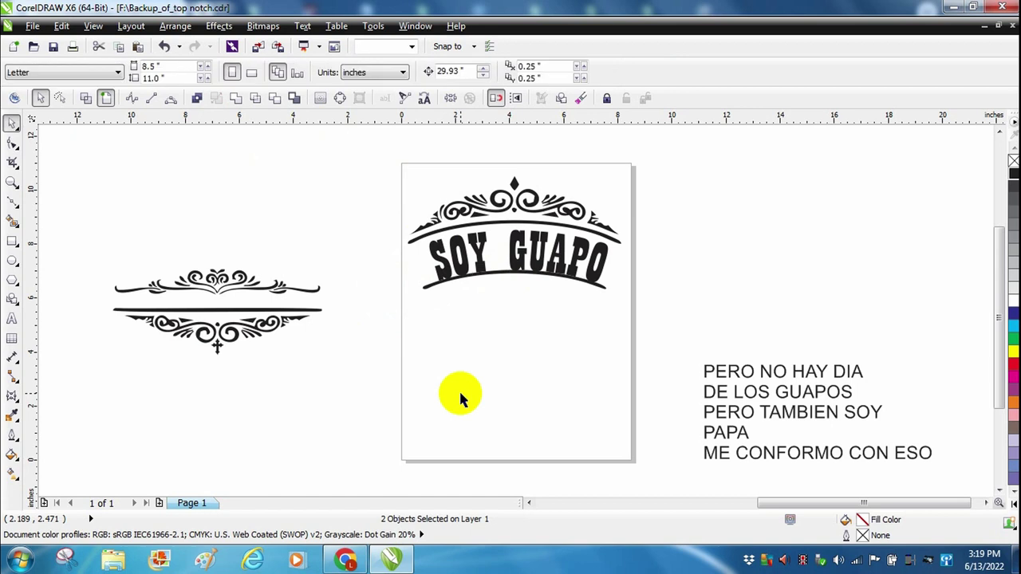
click(520, 254)
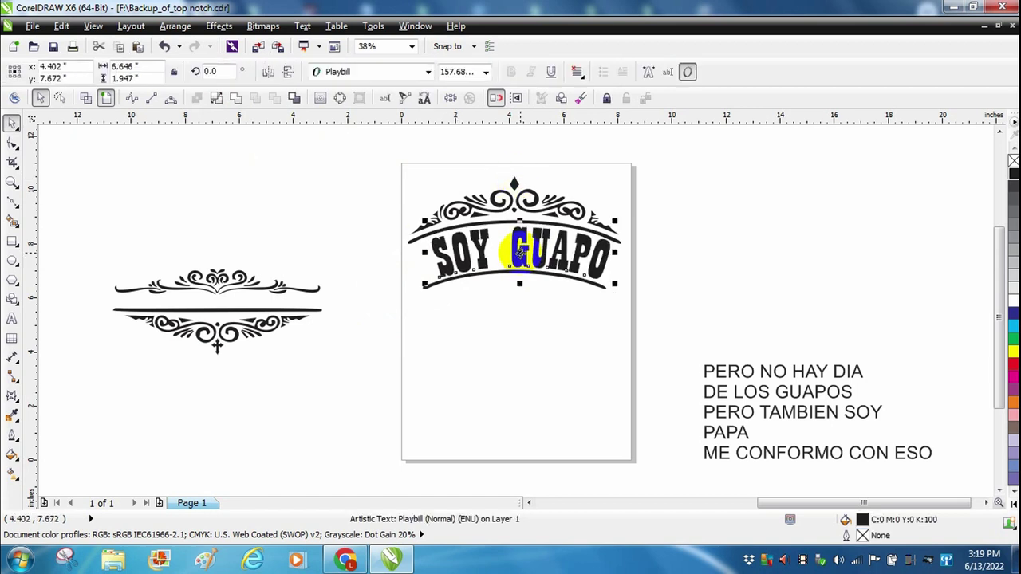
- Drag the PERO NO HAY DIA line onto the page just below SOY GUAPO
click(433, 296)
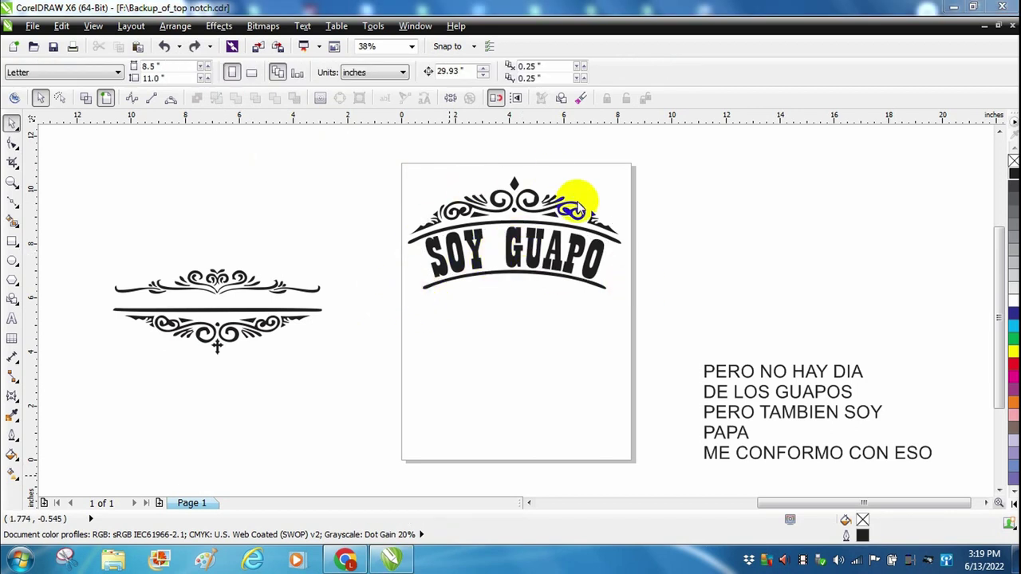
click(732, 377)
drag(728, 372, 455, 306)
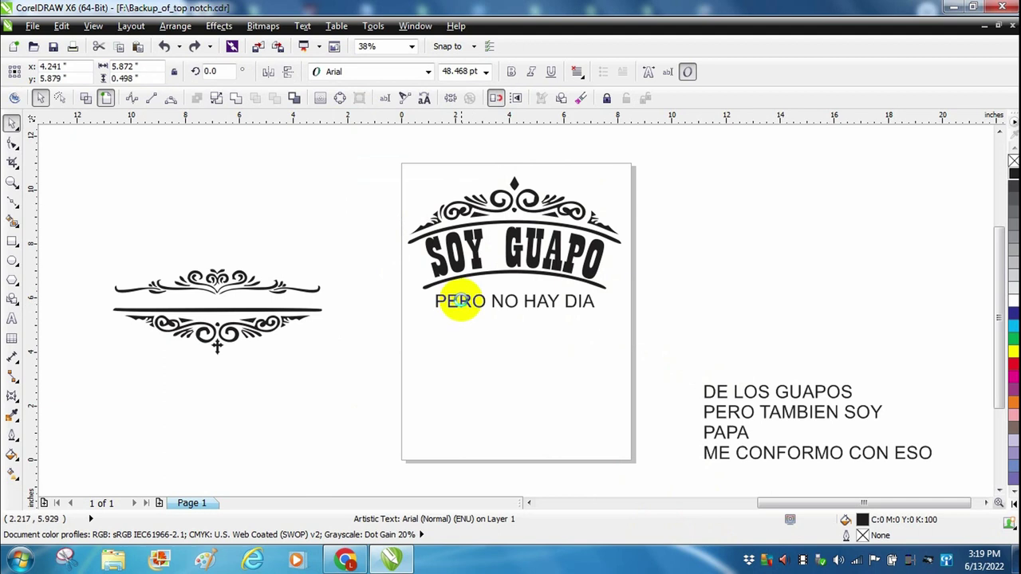
- Set PERO NO HAY DIA in Belwe Bd BT and centre it beneath SOY GUAPO
click(343, 72)
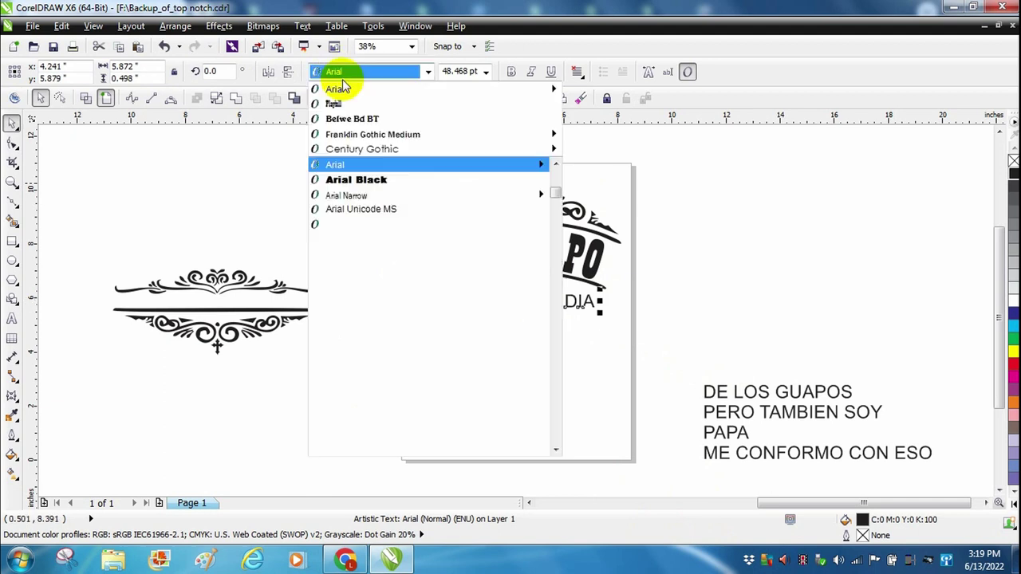
click(345, 120)
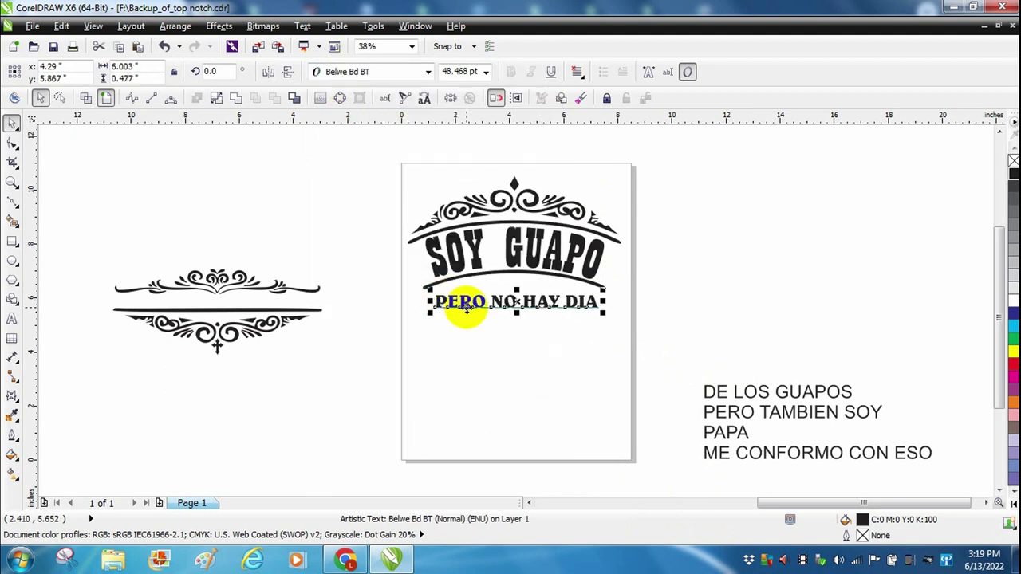
drag(466, 309, 462, 303)
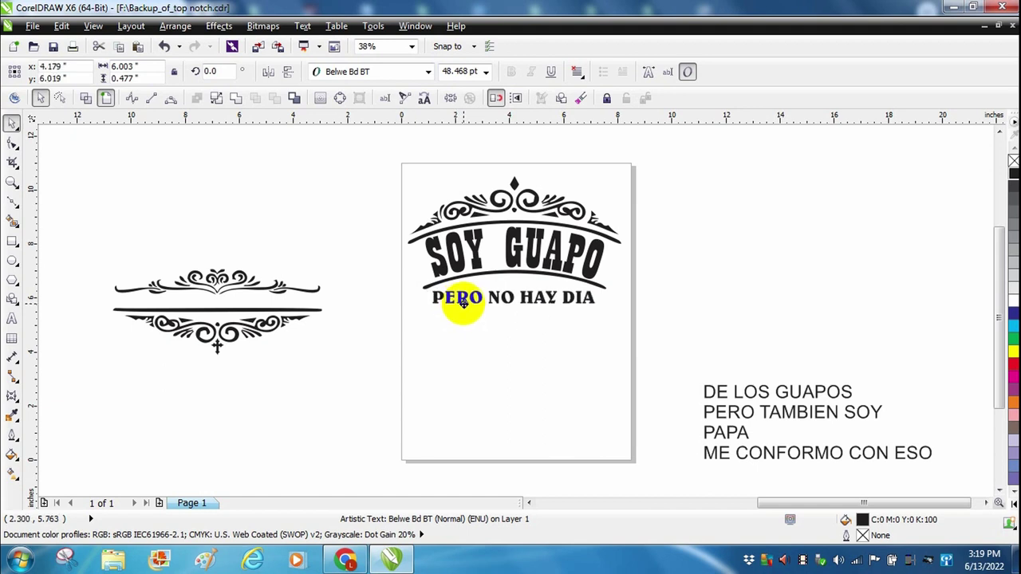
click(468, 341)
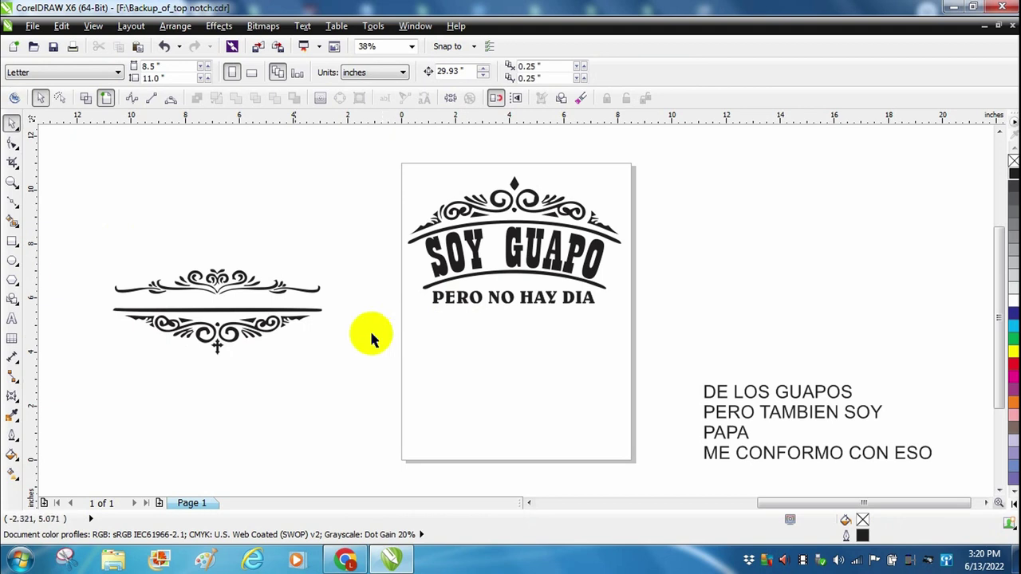
click(14, 264)
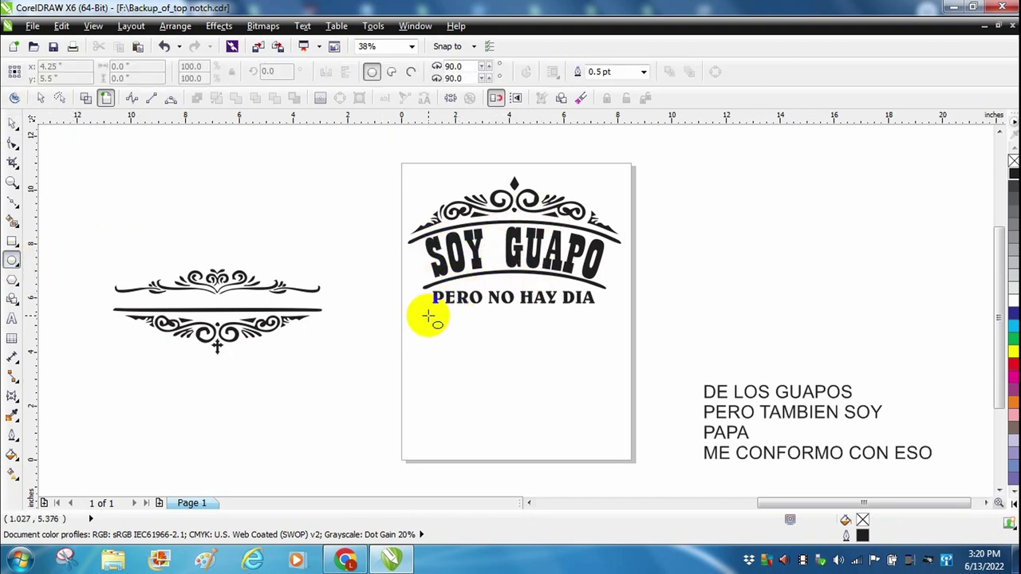
- Draw a helper ellipse beneath PERO NO HAY DIA and select the text
mouse_move(431, 318)
mouse_down()
mouse_move(597, 364)
mouse_move(609, 356)
mouse_up()
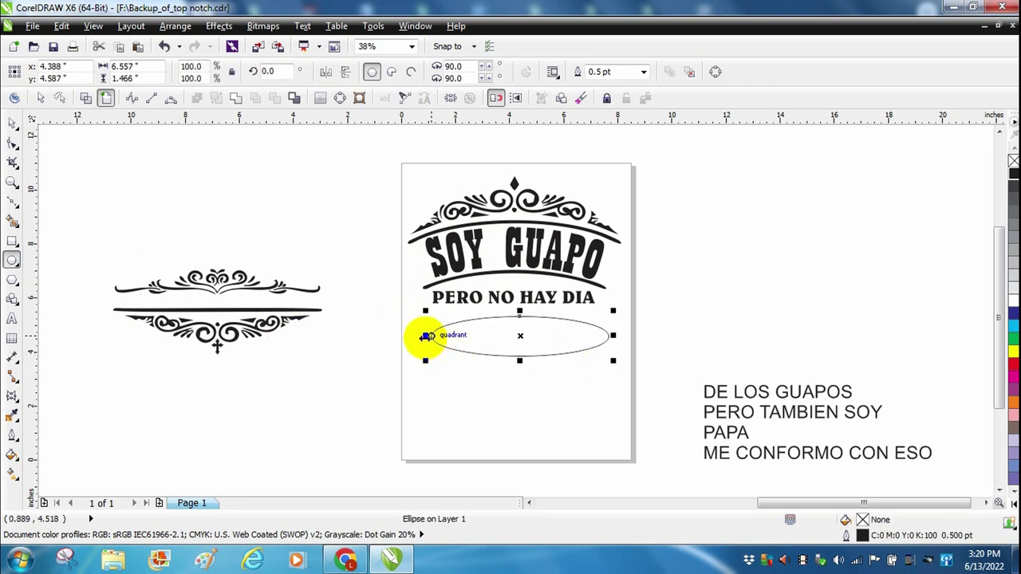
drag(418, 338, 417, 338)
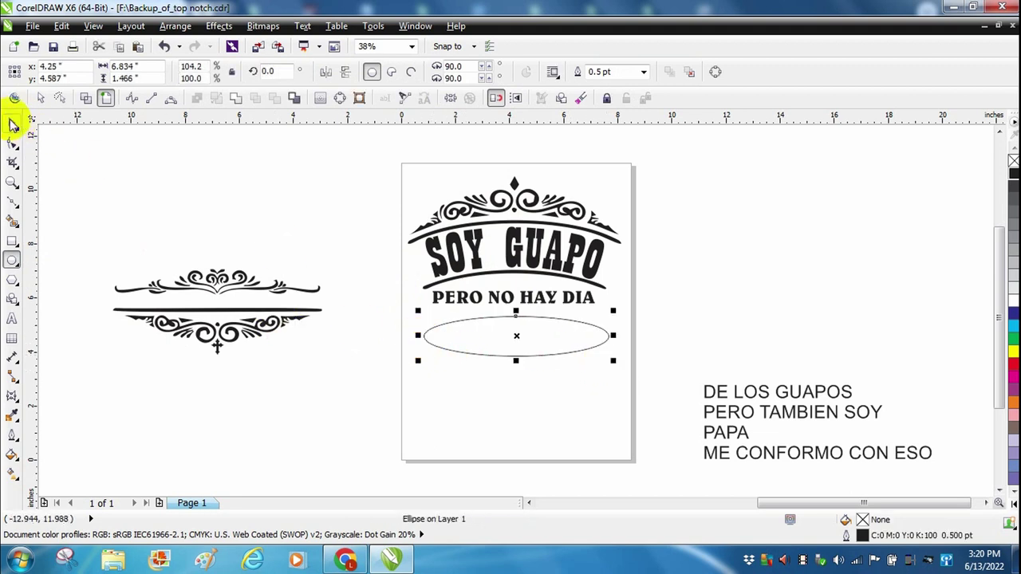
click(12, 123)
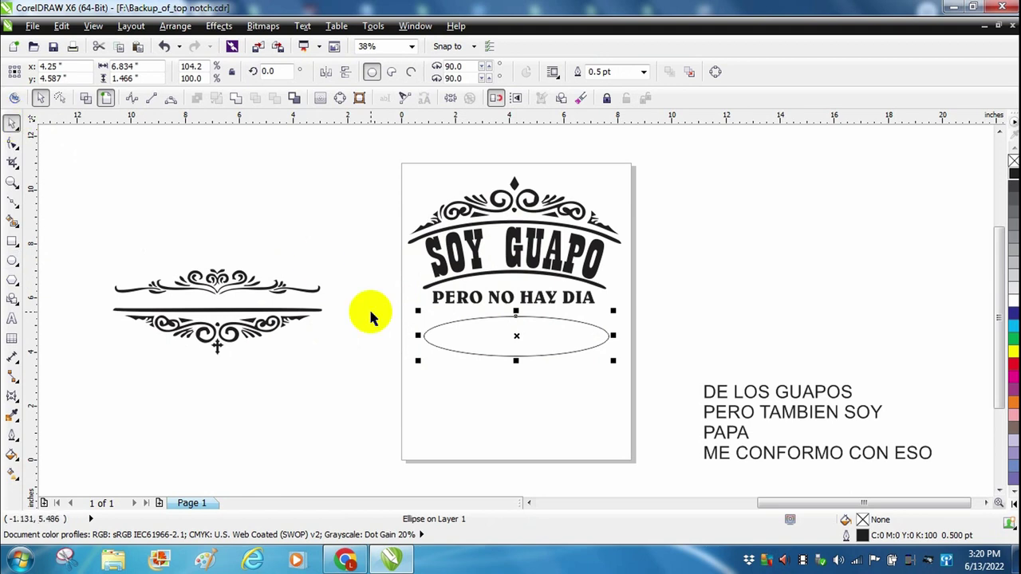
click(474, 392)
click(502, 326)
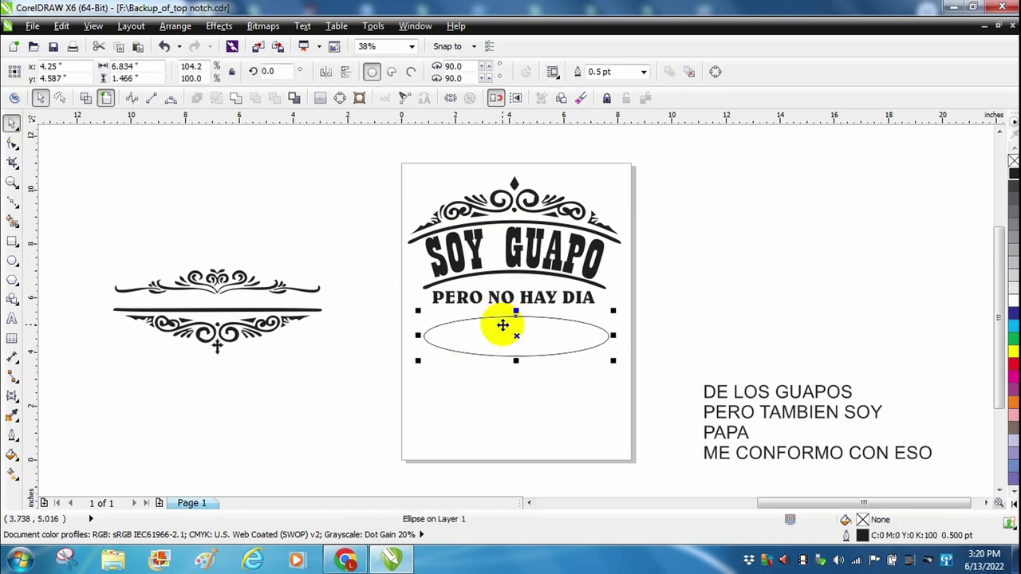
shift+click(493, 297)
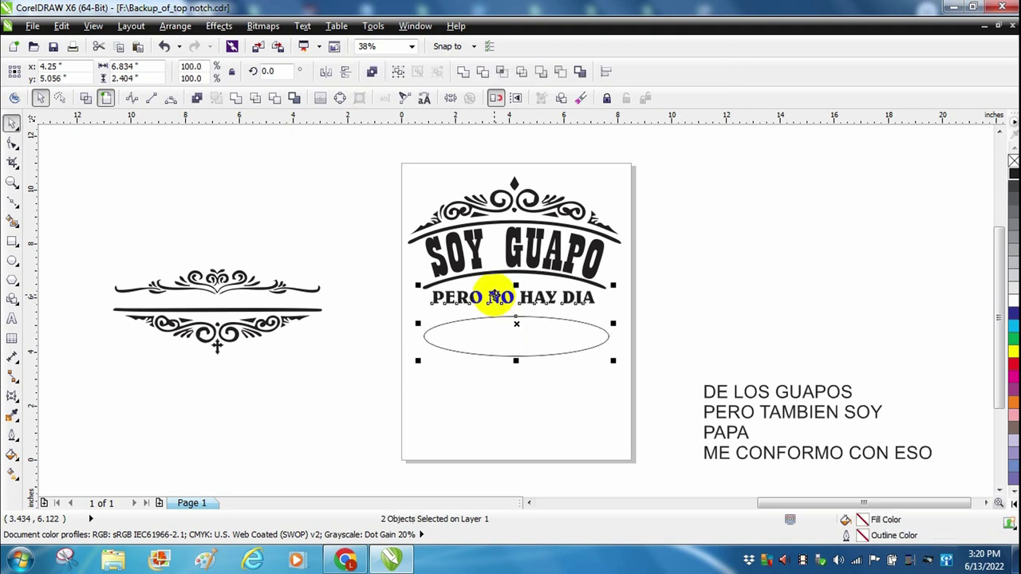
click(372, 326)
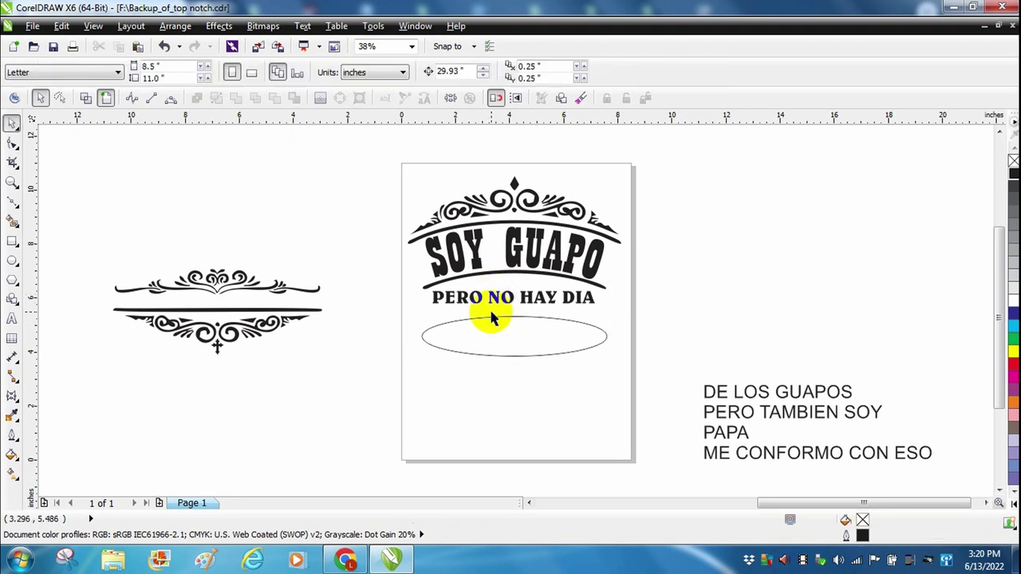
click(504, 307)
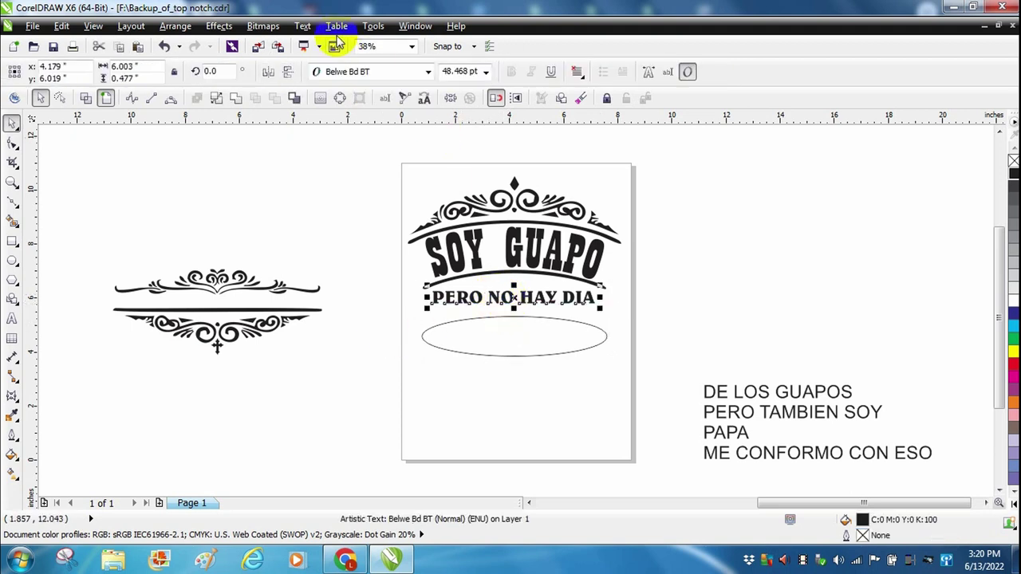
- Fit PERO NO HAY DIA along the top of the ellipse, then delete the ellipse
click(303, 27)
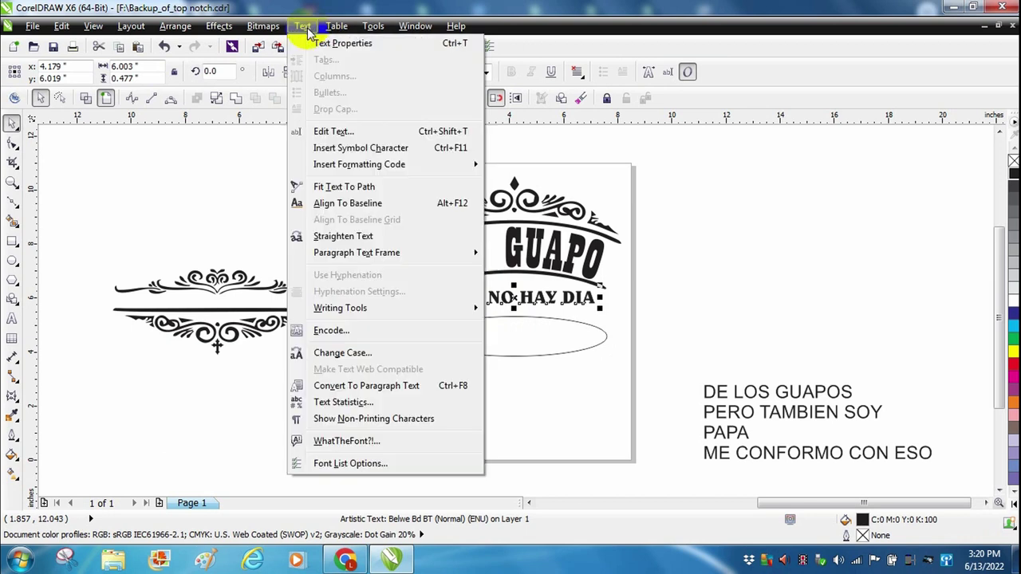
click(339, 188)
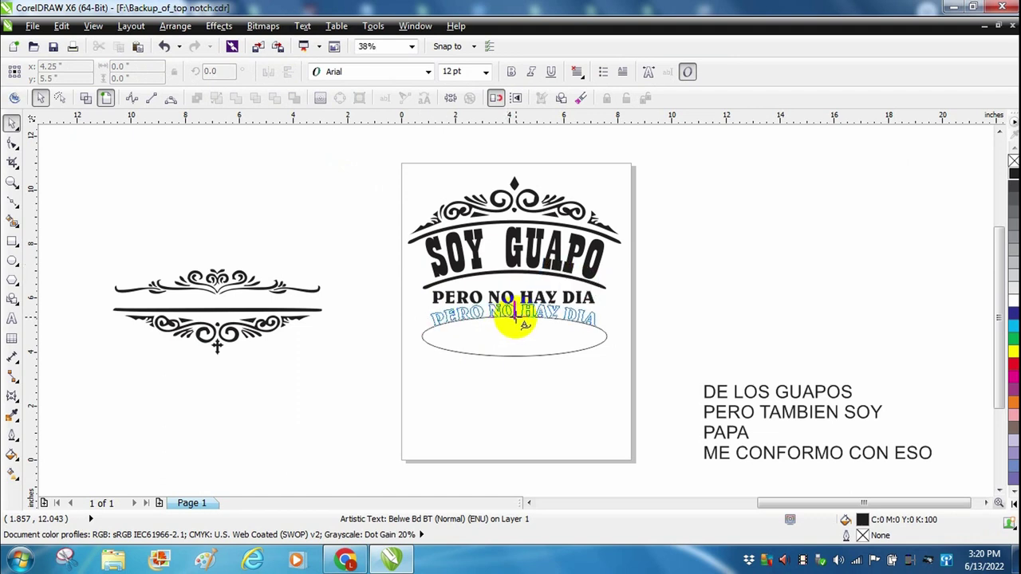
click(516, 317)
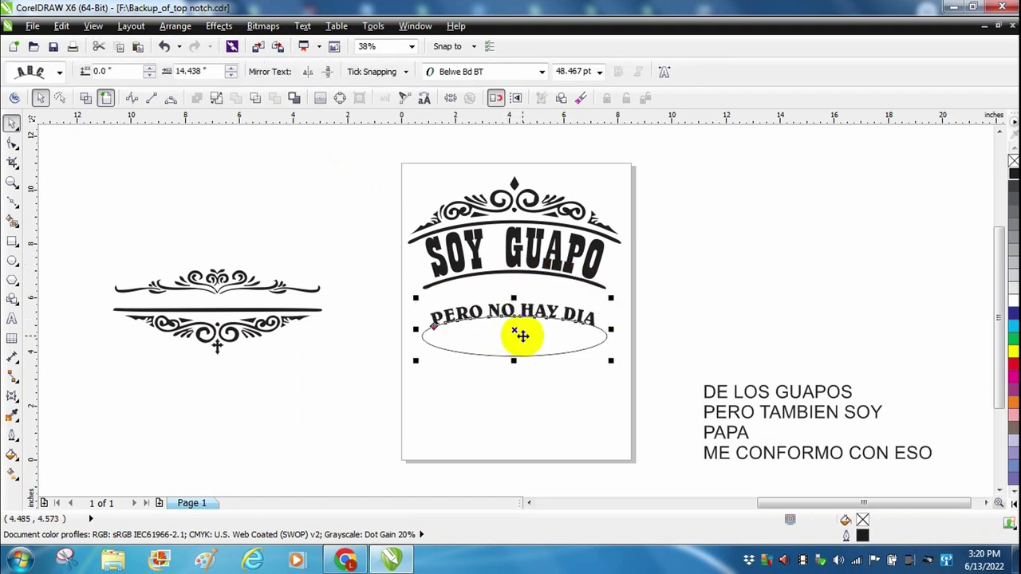
click(215, 97)
click(435, 335)
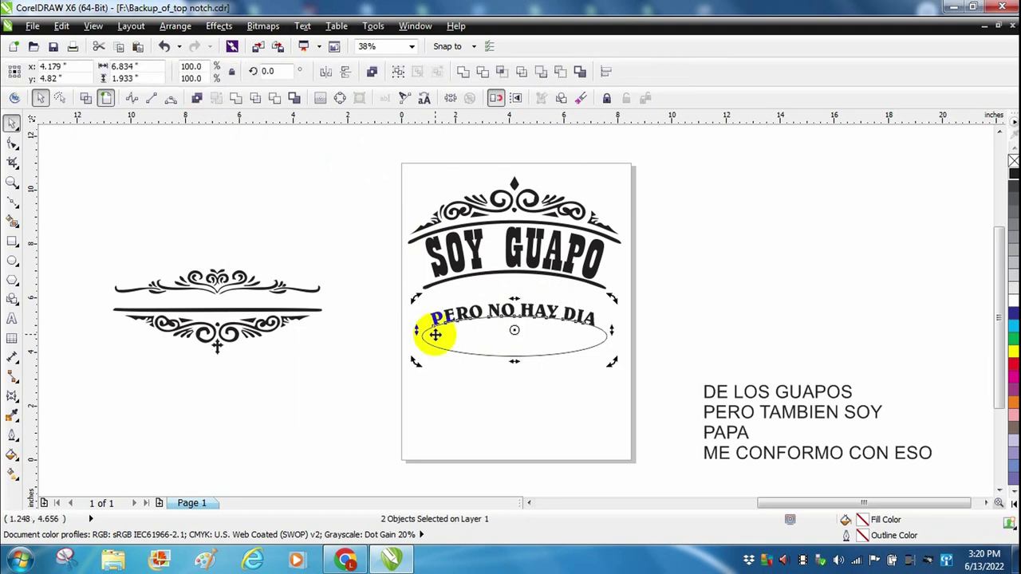
click(459, 417)
click(485, 353)
key(Delete)
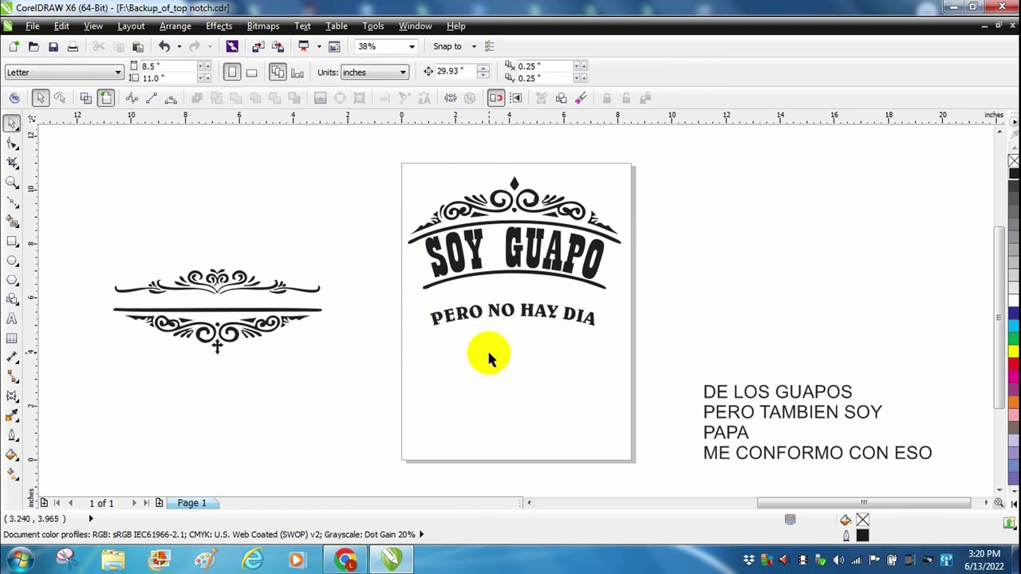
- Move the curved PERO NO HAY DIA up to tuck under the SOY GUAPO arch
drag(487, 313, 492, 285)
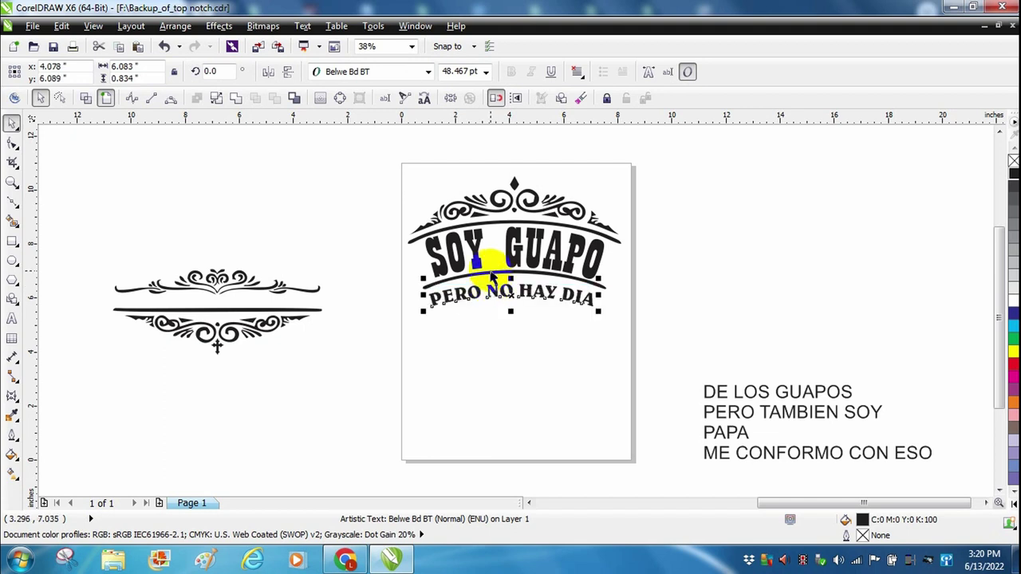
shift+click(493, 270)
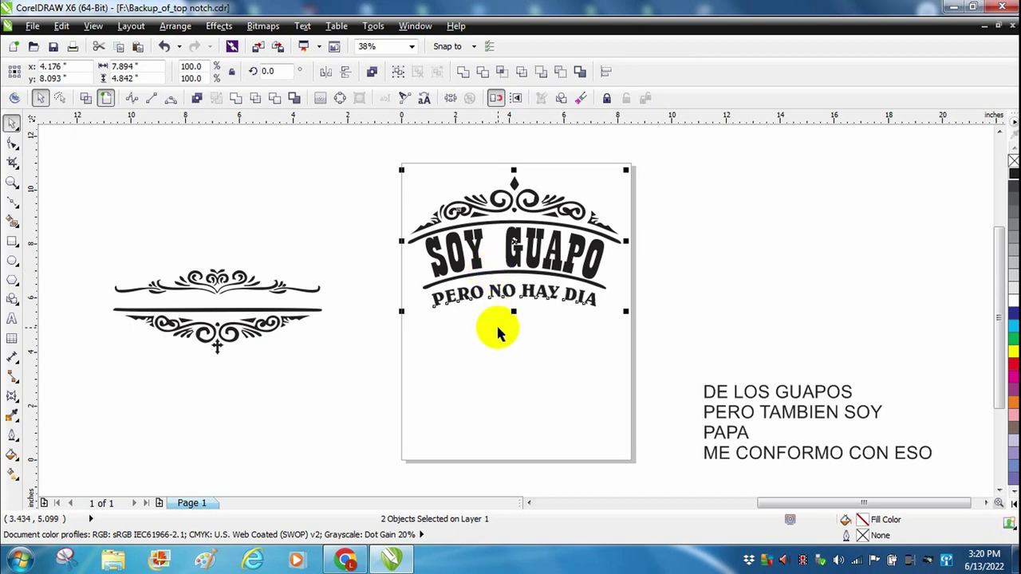
click(673, 327)
- Move DE LOS GUAPOS below PERO NO HAY DIA and set it in Belwe Bd BT
click(716, 393)
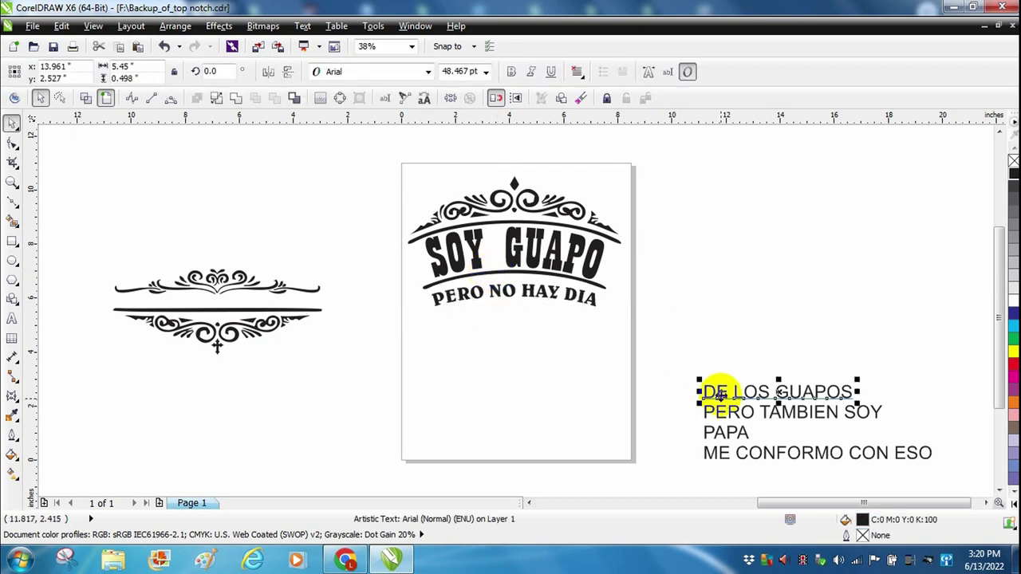
drag(716, 392, 466, 328)
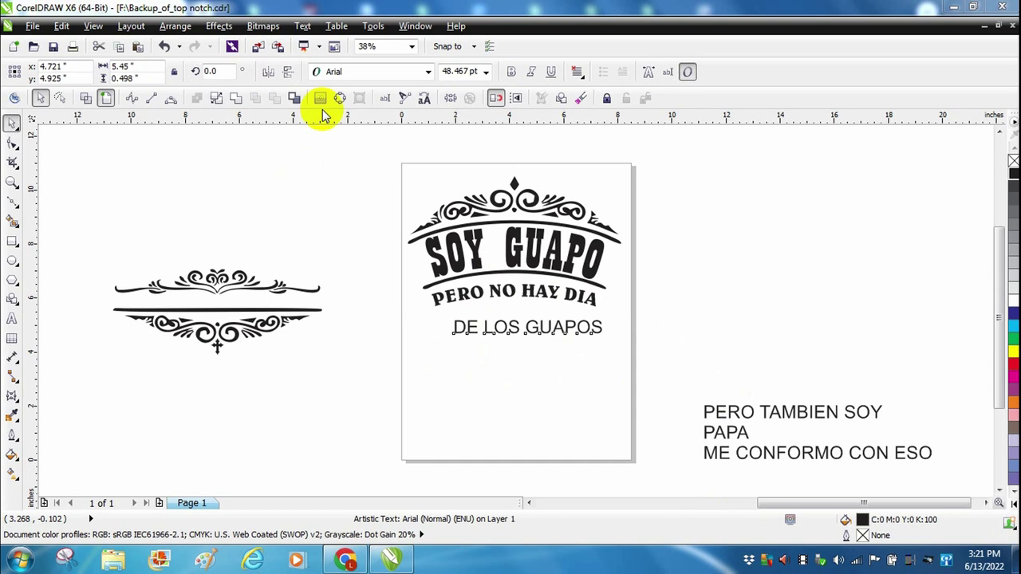
click(360, 71)
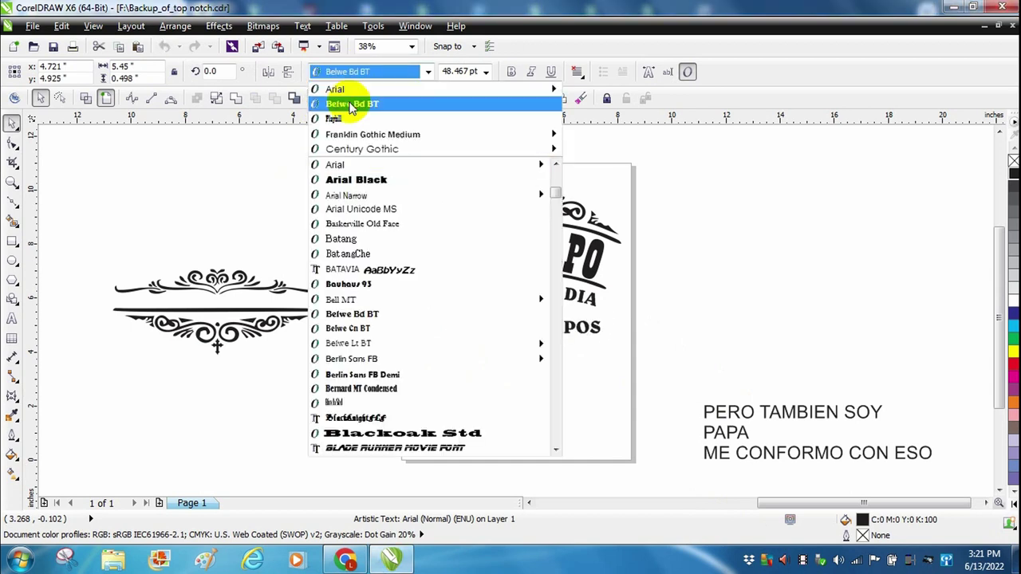
click(351, 105)
- Enlarge DE LOS GUAPOS to about 77 pt and adjust its height to fit
mouse_move(448, 317)
mouse_down()
mouse_move(422, 314)
mouse_move(474, 321)
mouse_up()
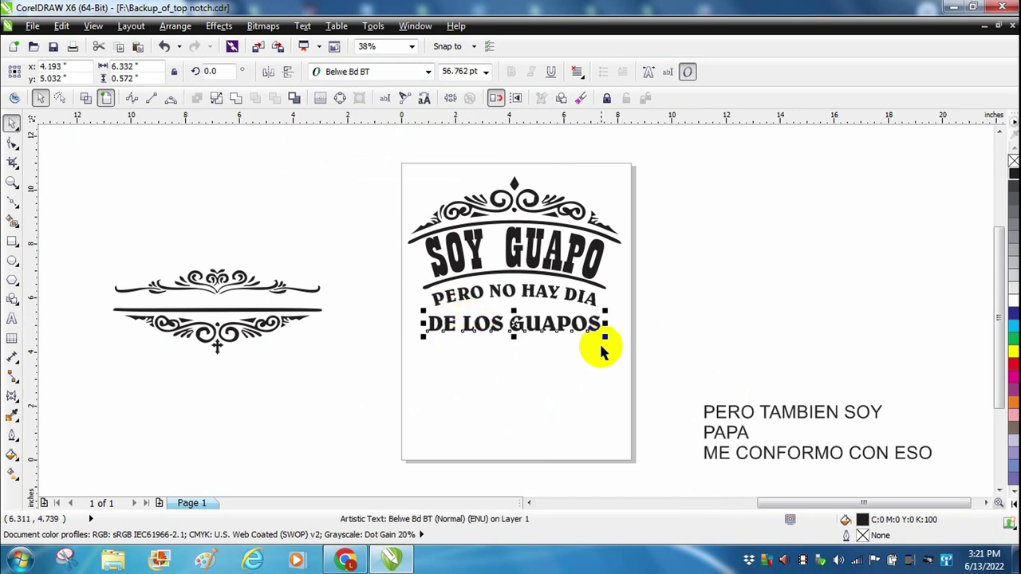
drag(603, 338, 612, 341)
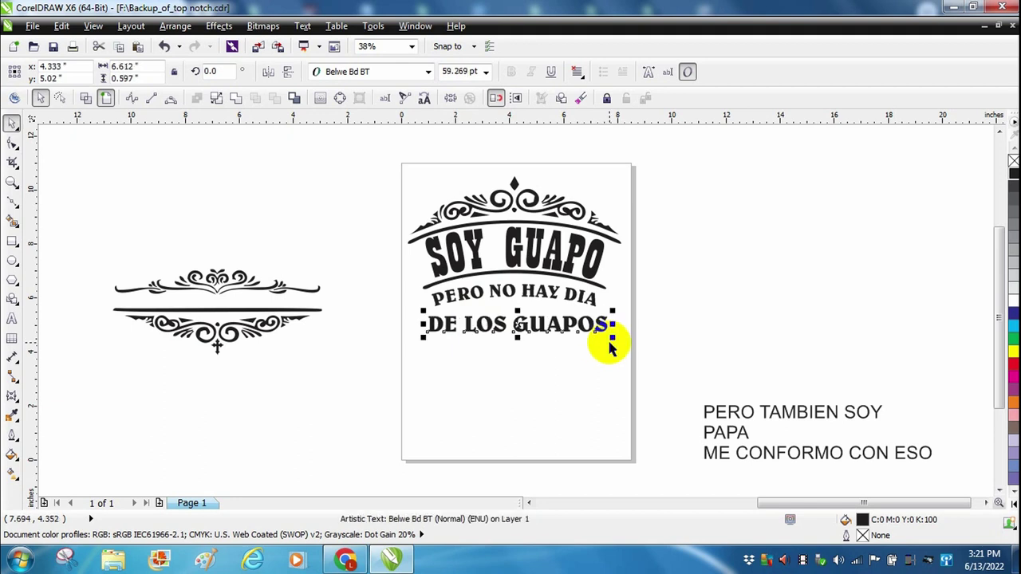
drag(519, 333, 519, 343)
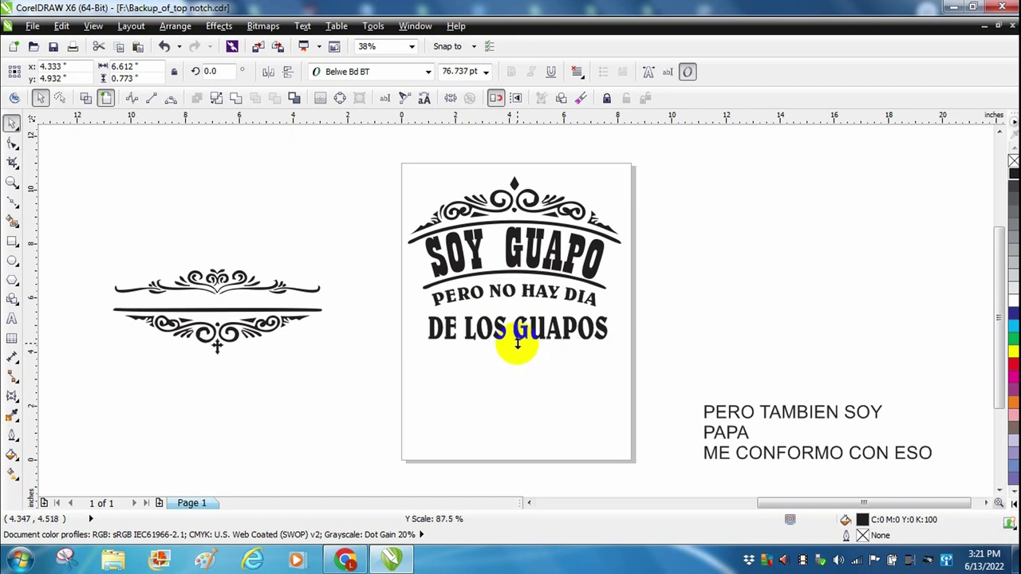
drag(518, 345, 519, 340)
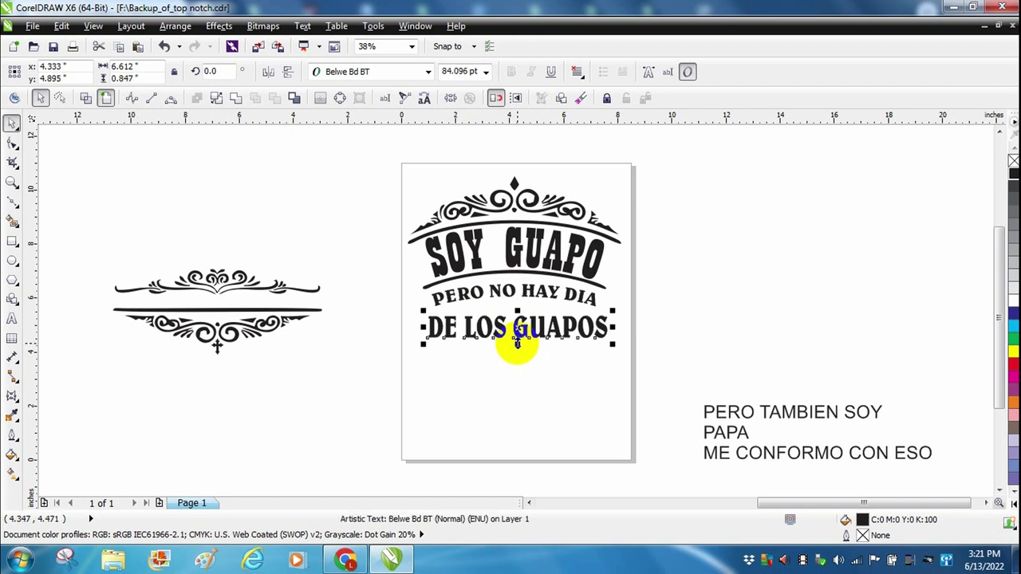
- Convert the DE LOS GUAPOS text to curves
click(236, 99)
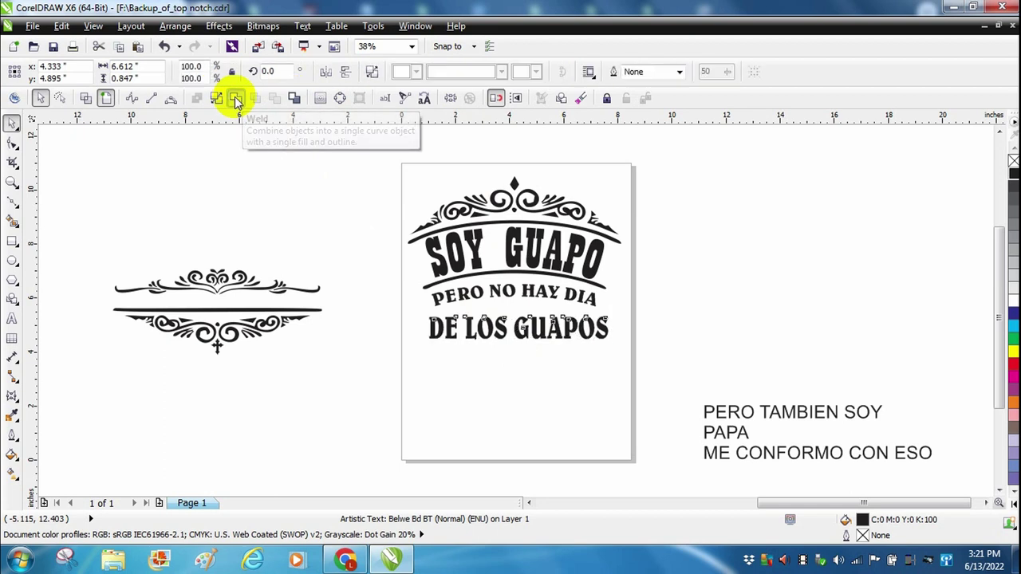
click(559, 394)
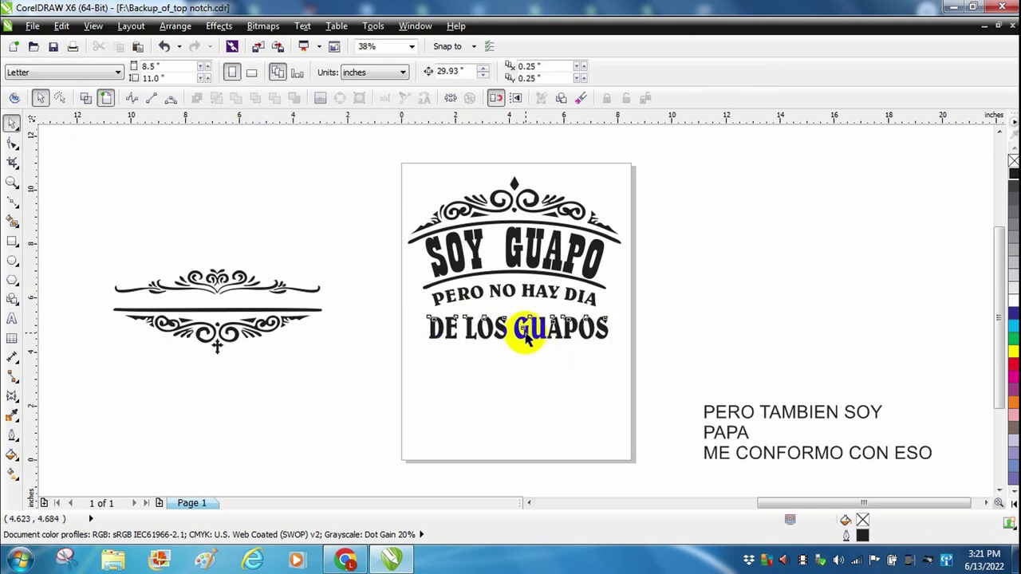
click(527, 339)
key(F10)
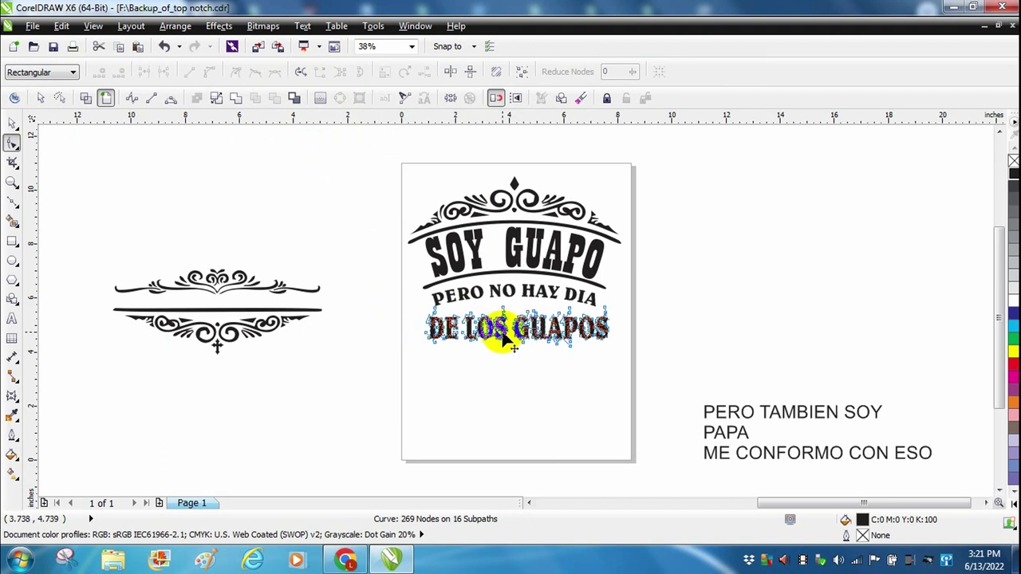
click(12, 122)
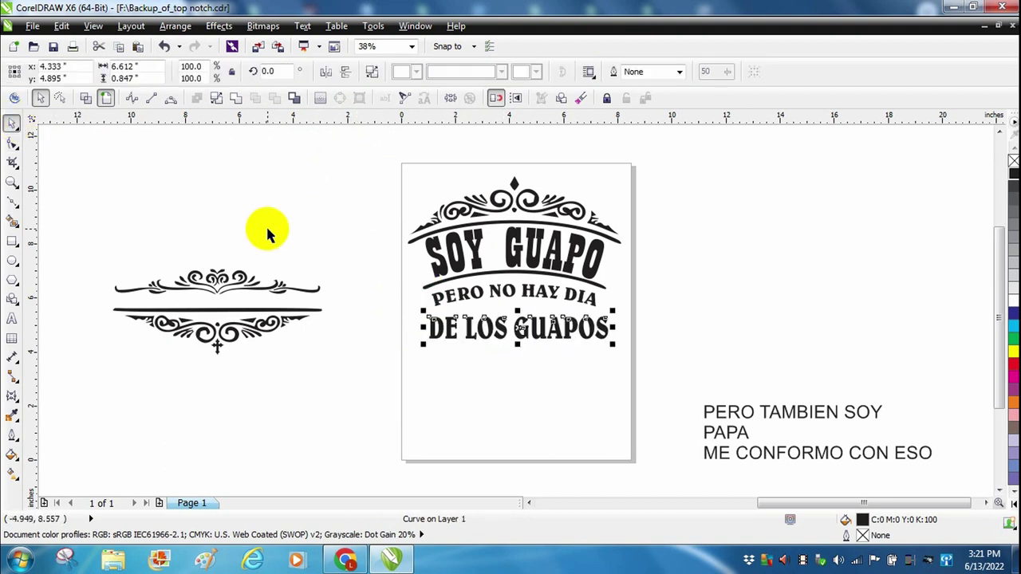
- Apply a new envelope to DE LOS GUAPOS and arch its top edge upward
click(450, 98)
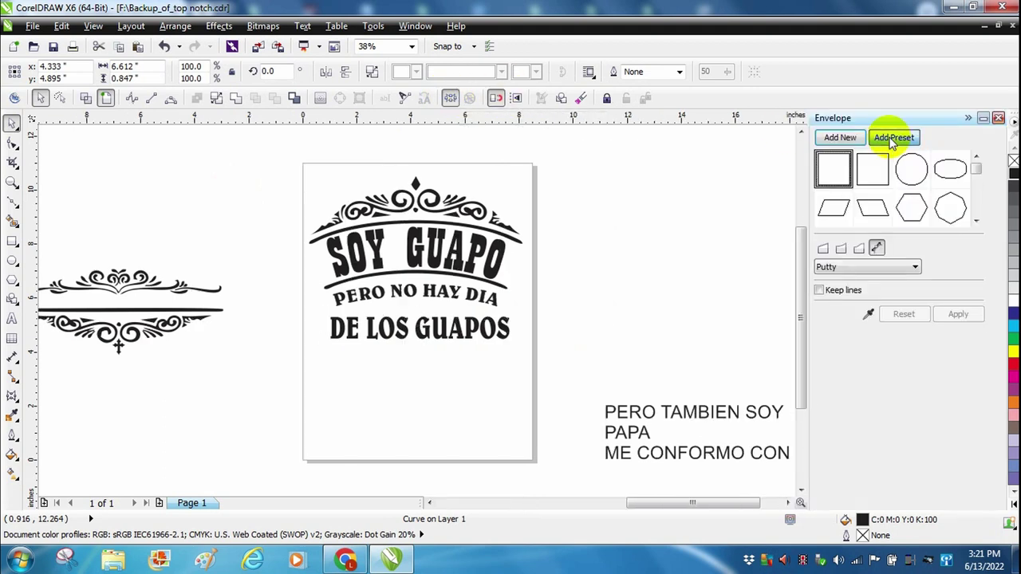
click(892, 141)
click(847, 174)
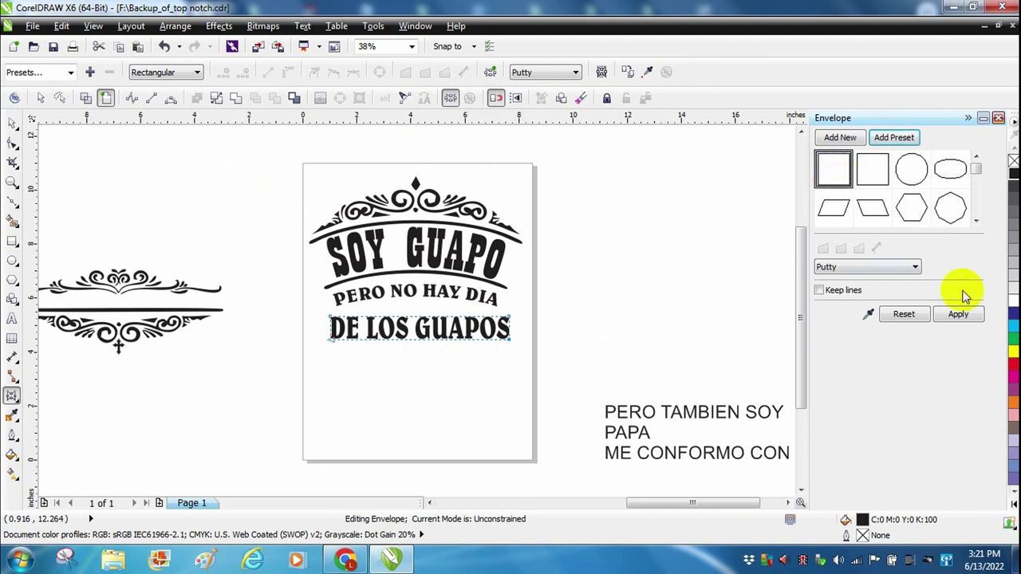
click(960, 316)
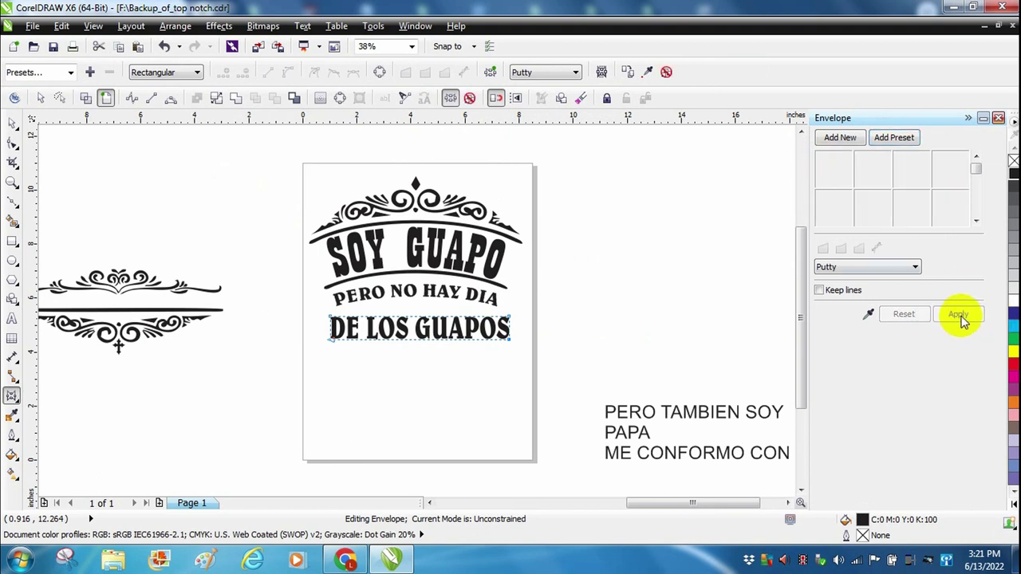
click(998, 118)
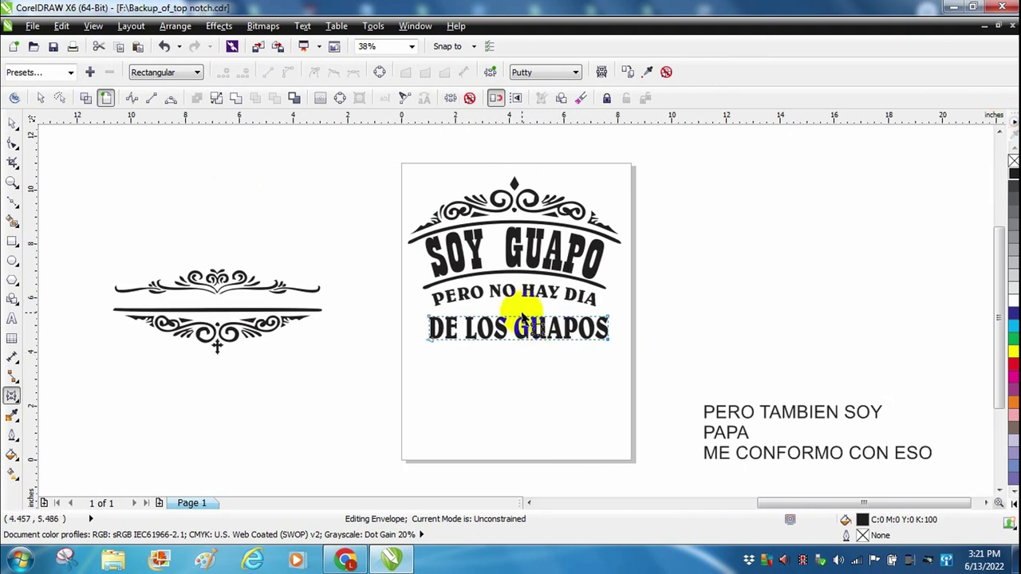
drag(513, 321, 514, 308)
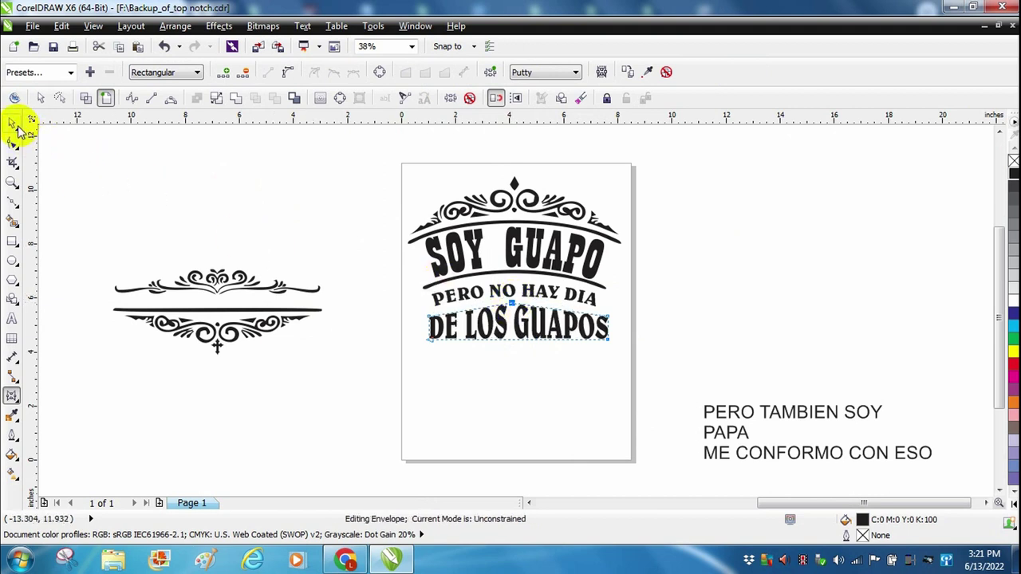
- Centre the arched DE LOS GUAPOS horizontally under PERO NO HAY DIA
click(11, 124)
click(471, 335)
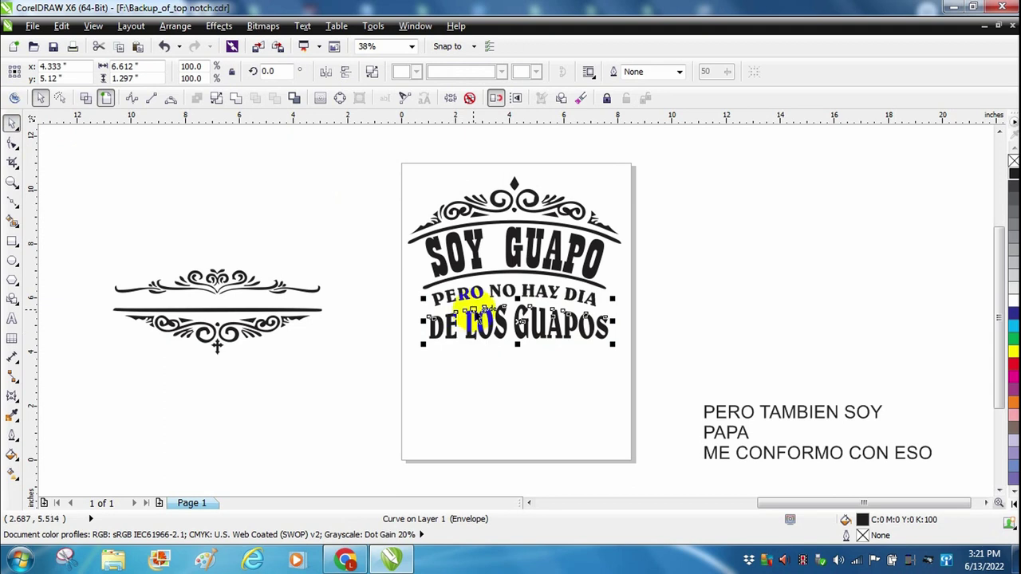
shift+click(479, 297)
key(c)
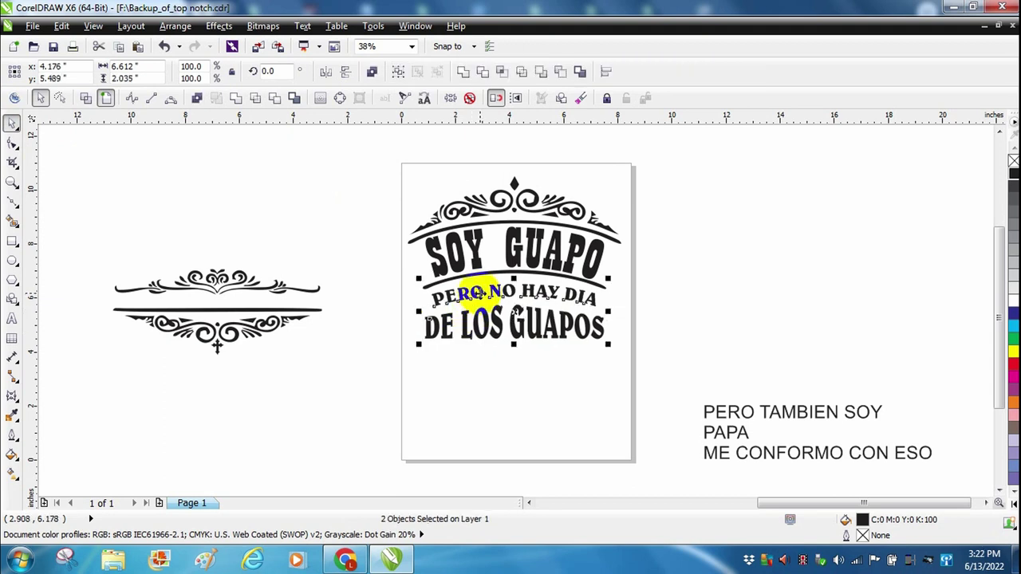
click(526, 363)
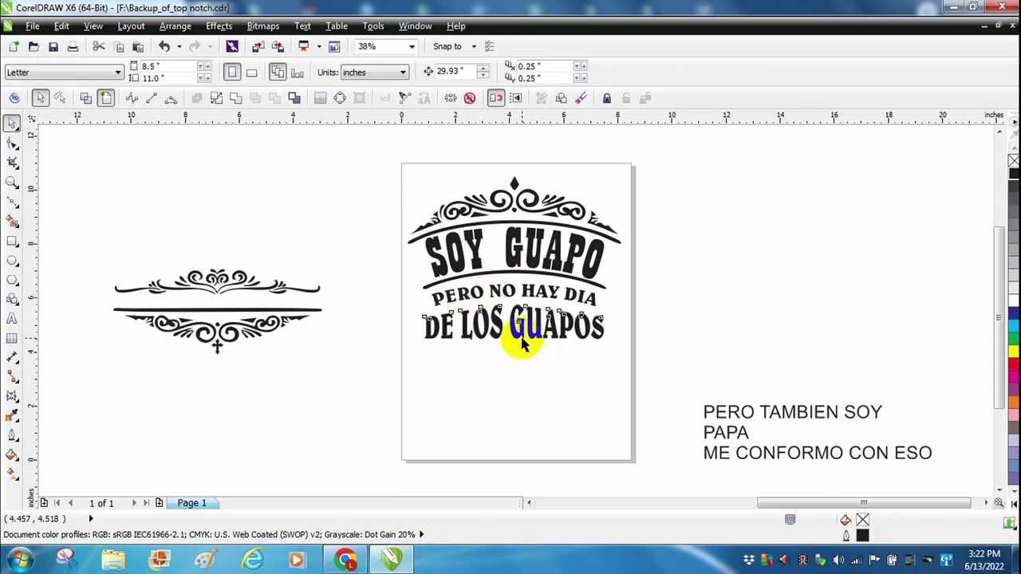
click(520, 336)
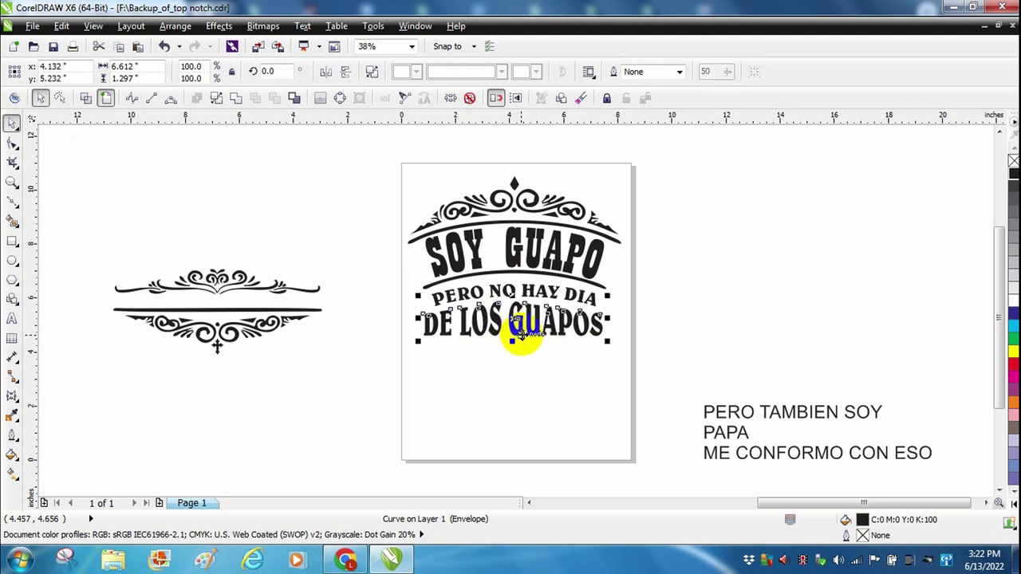
- Draw a thin black-filled rectangle under DE LOS GUAPOS, spanning its width as an underline
shift+click(499, 292)
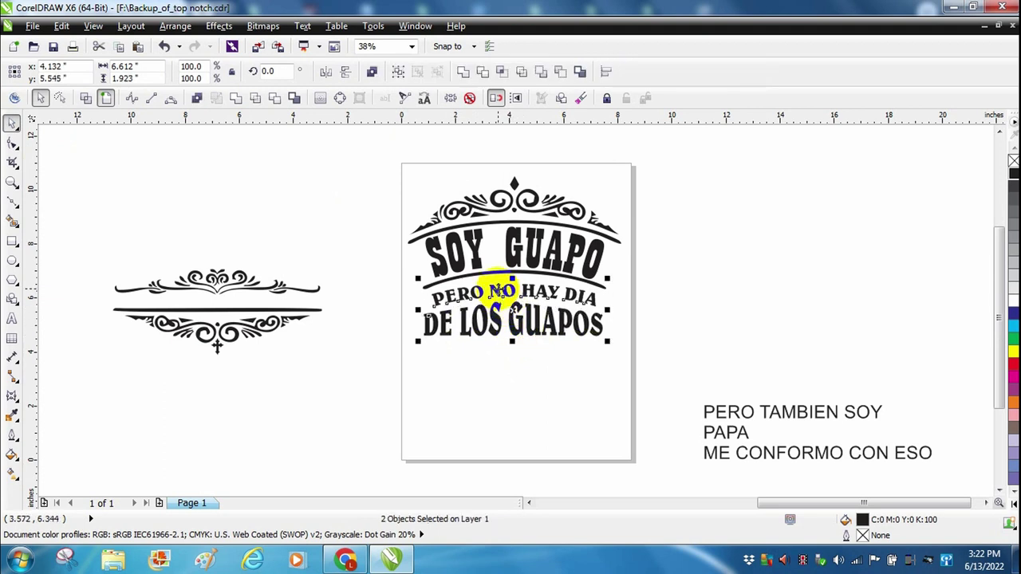
click(505, 361)
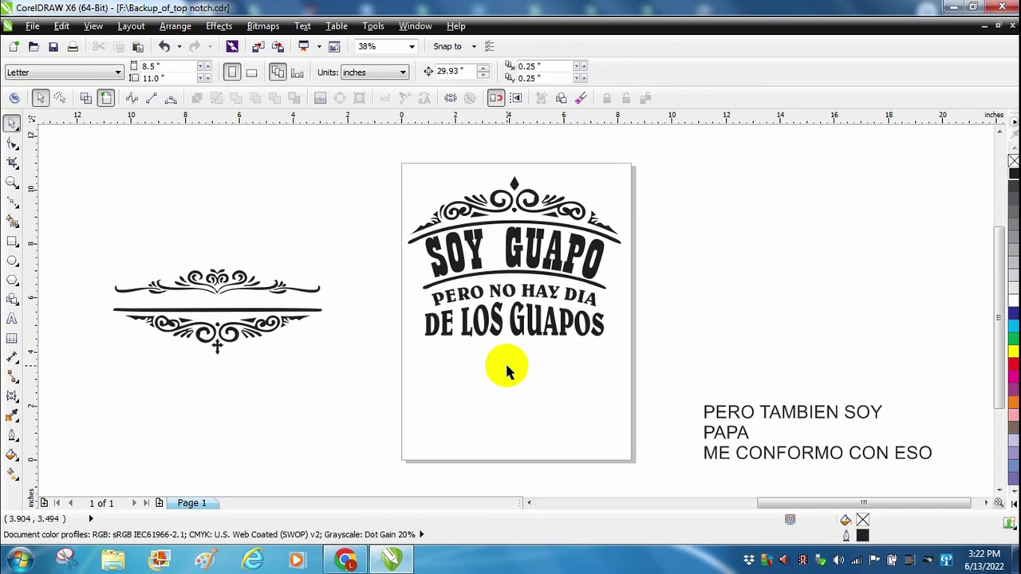
click(13, 243)
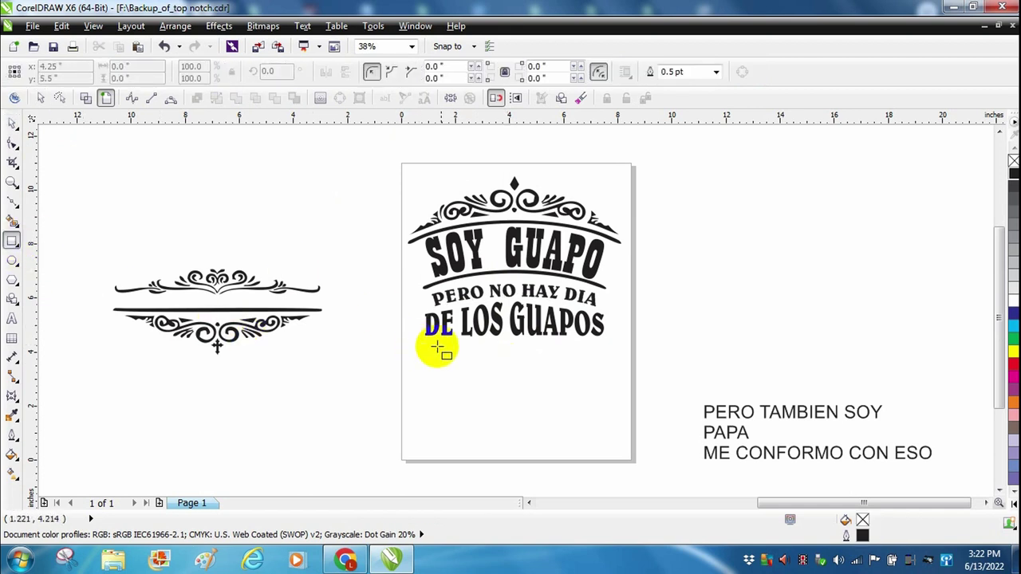
drag(427, 344, 610, 349)
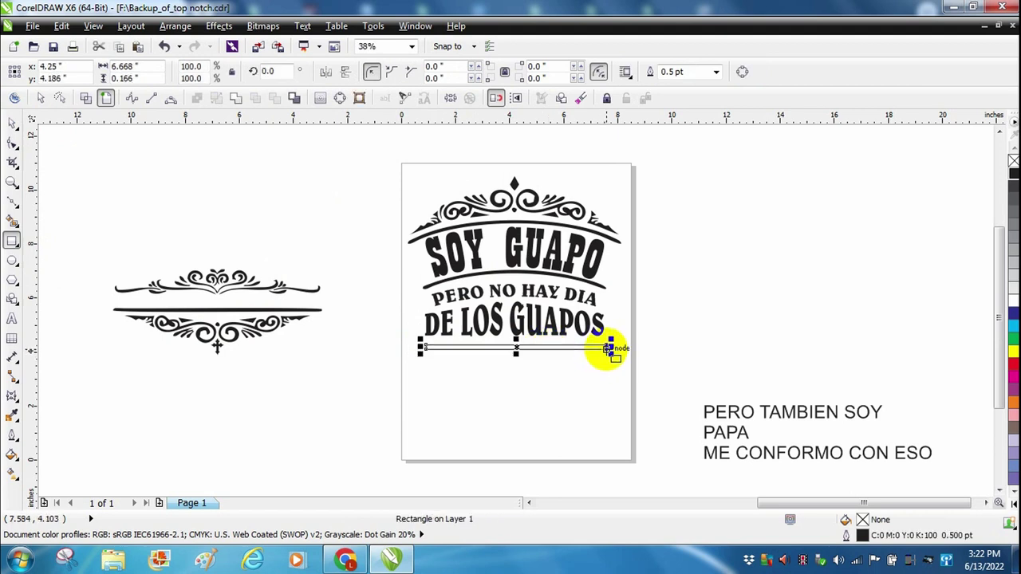
click(14, 125)
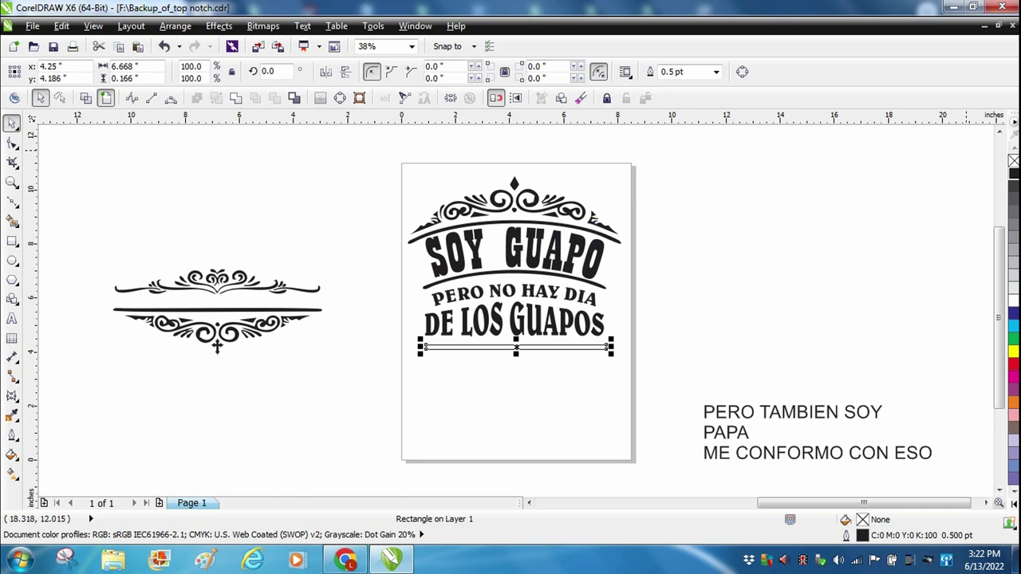
click(1013, 177)
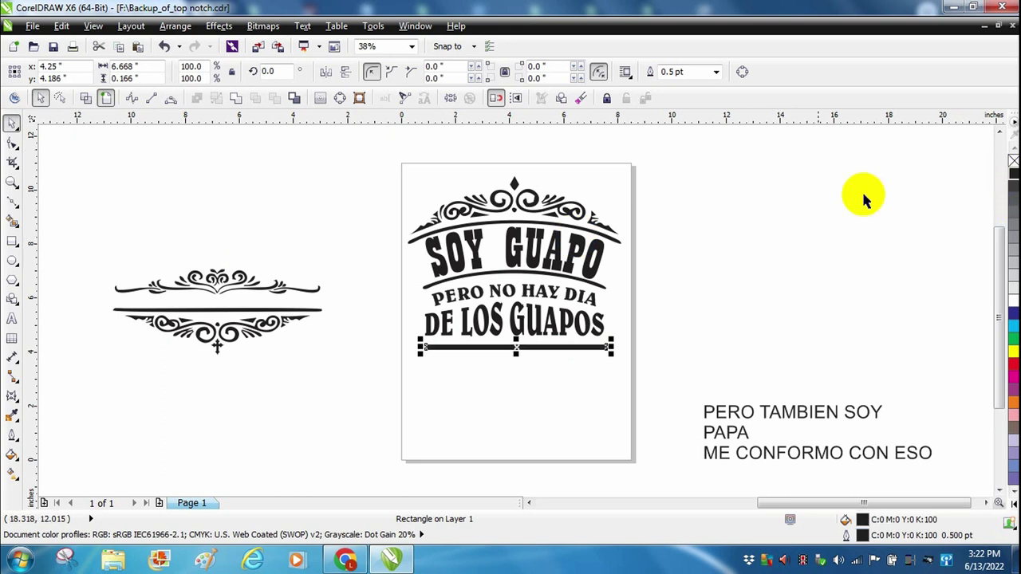
shift+click(516, 331)
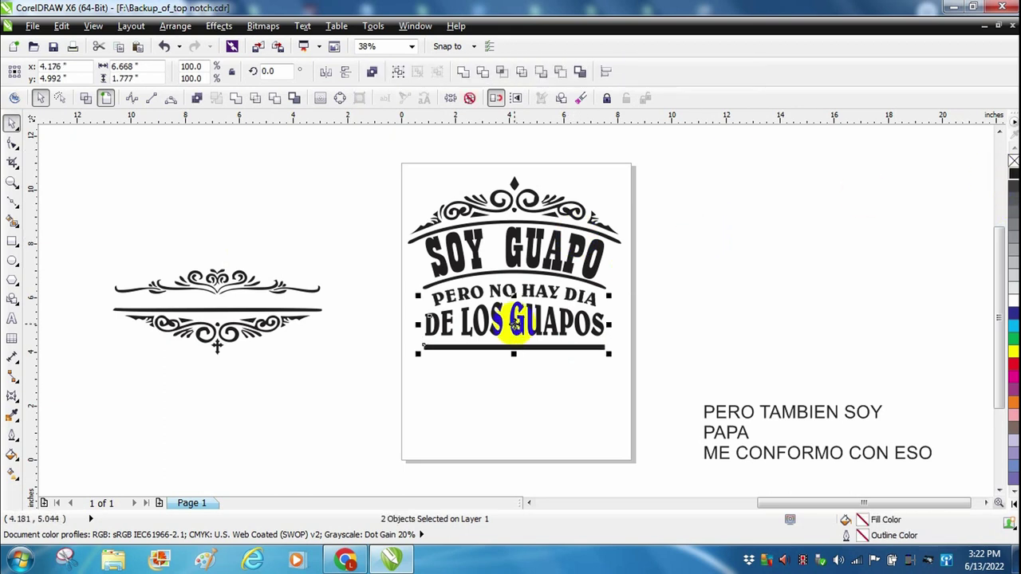
click(513, 384)
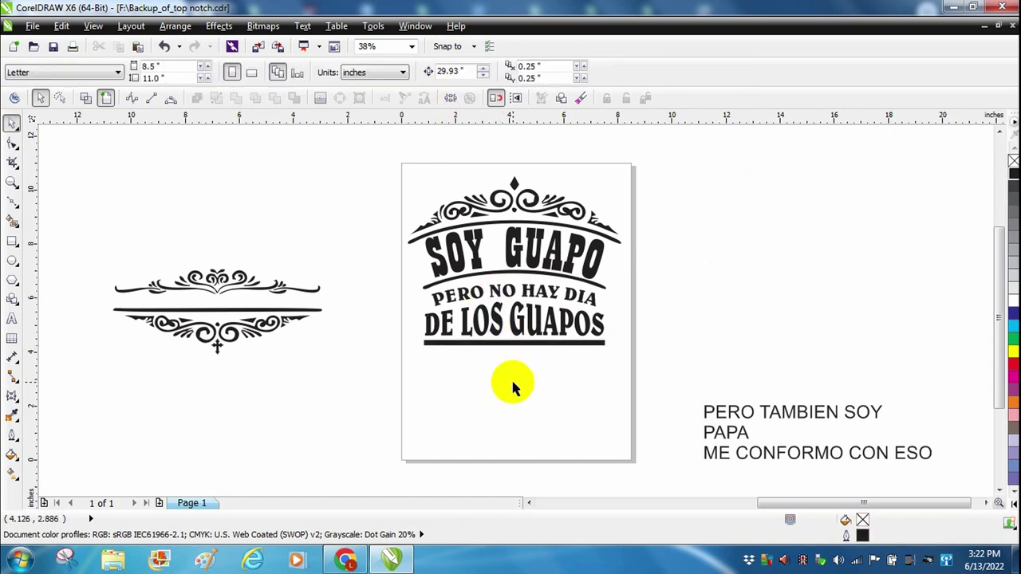
- Move PERO TAMBIEN SOY below the black bar and set it in Playbill
click(727, 407)
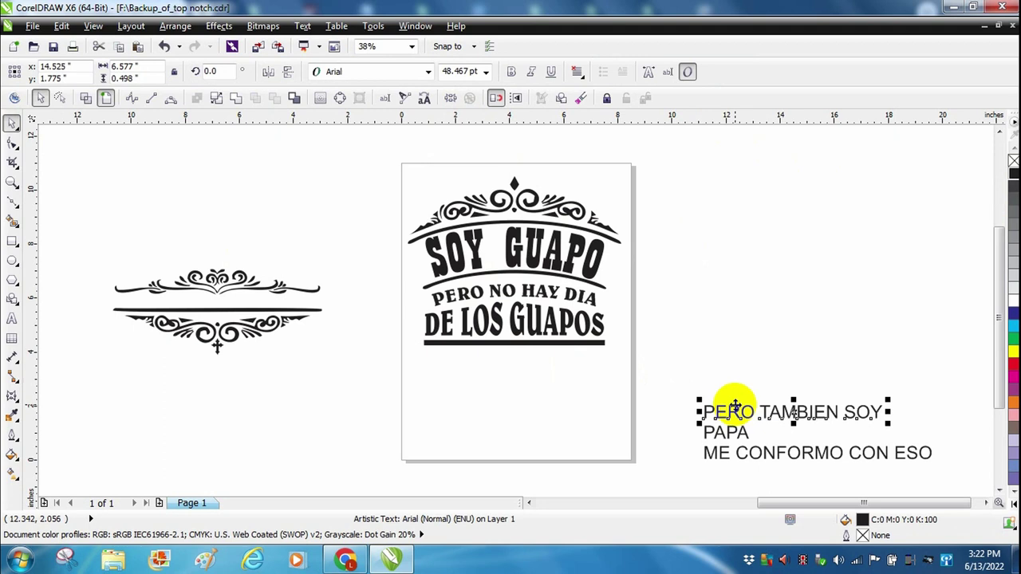
drag(721, 405, 455, 352)
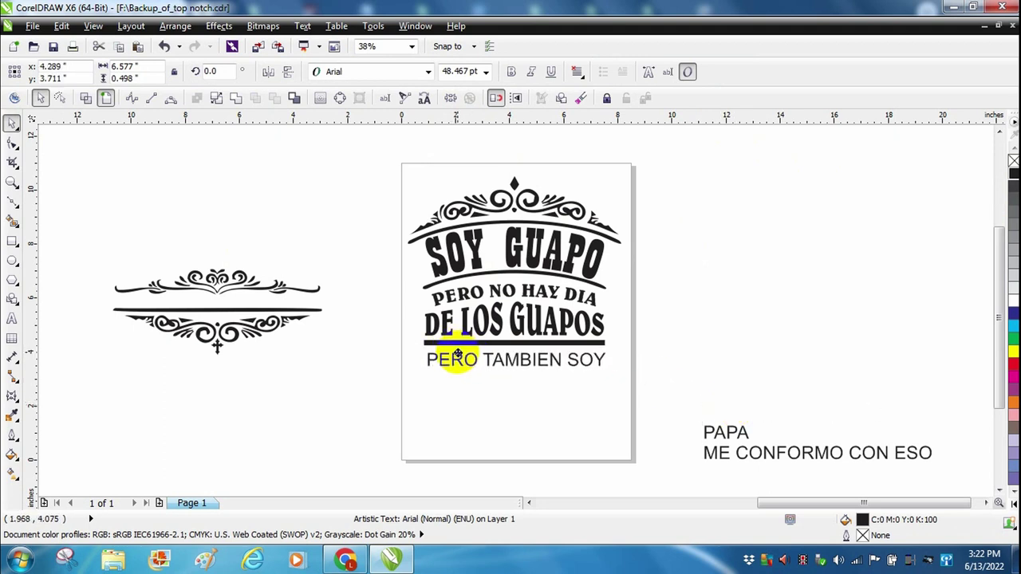
click(371, 72)
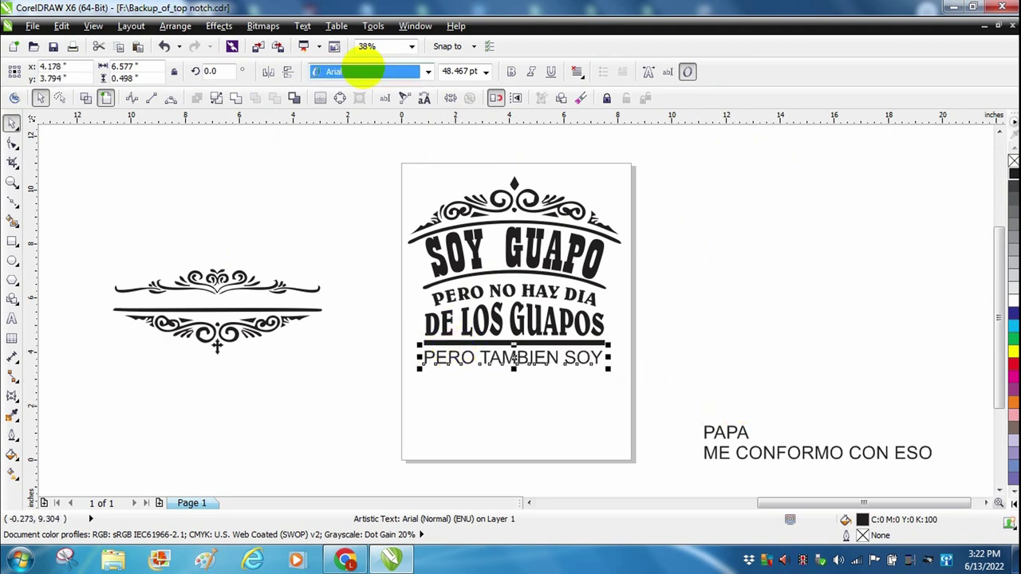
click(348, 118)
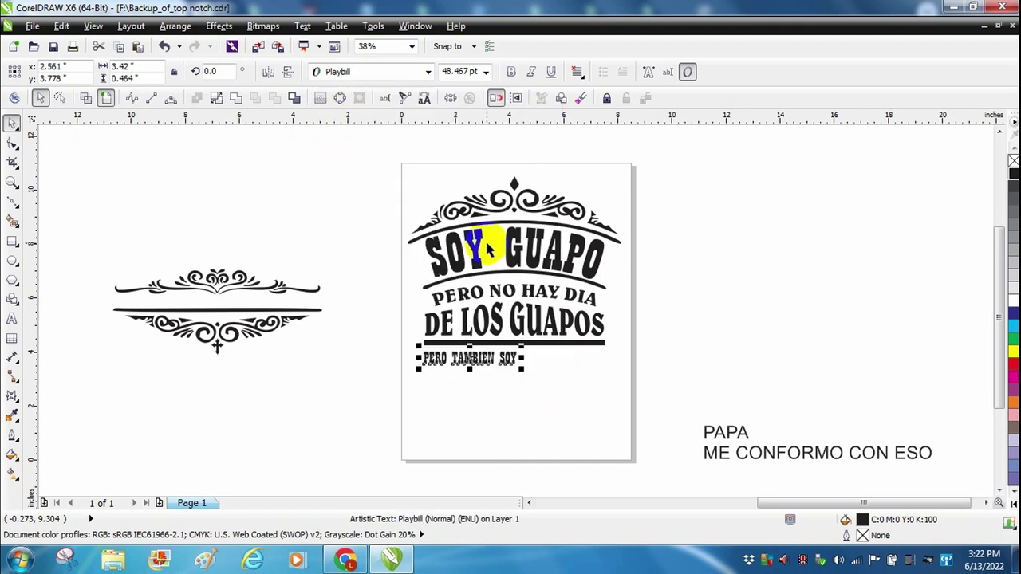
- Stretch PERO TAMBIEN SOY to the bar's width and move PAPA onto the page below
drag(523, 370, 642, 377)
scroll(598, 371, up, 1)
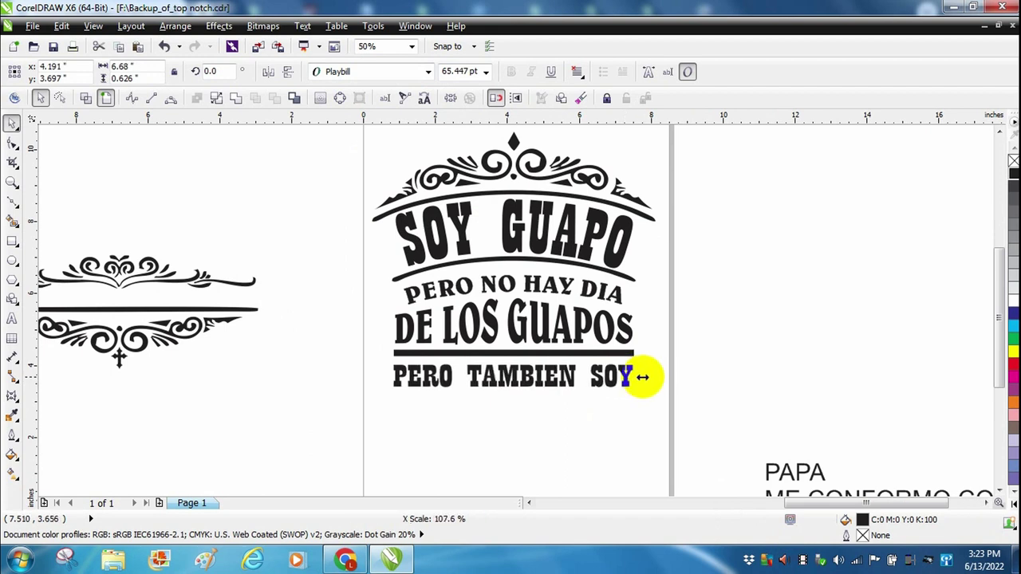
drag(644, 379, 643, 378)
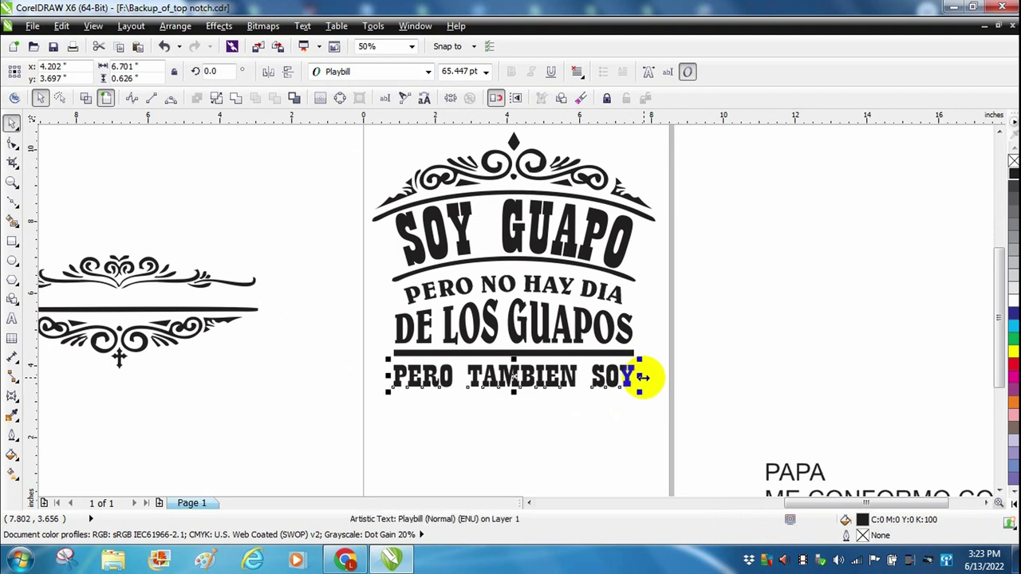
shift+click(567, 352)
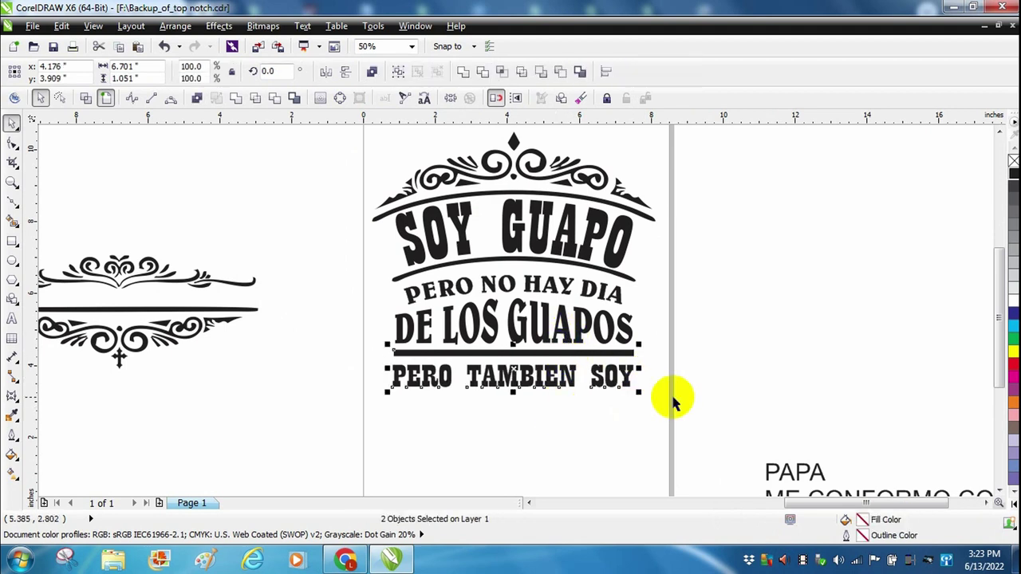
click(796, 472)
drag(792, 470, 434, 419)
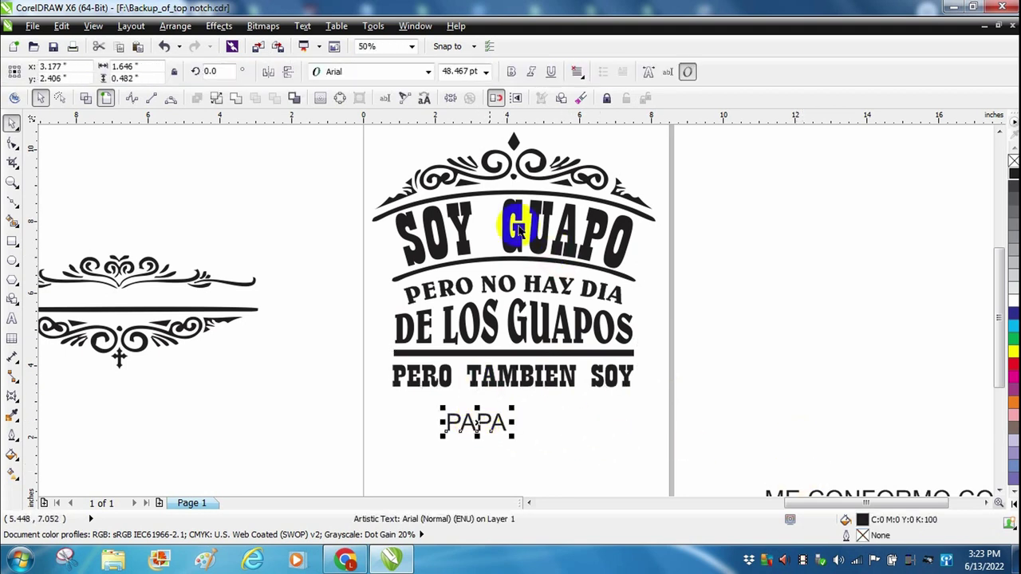
- Set PAPA in Playbill, enlarge it to about 146 pt, and stretch it taller under PERO TAMBIEN SOY
click(381, 78)
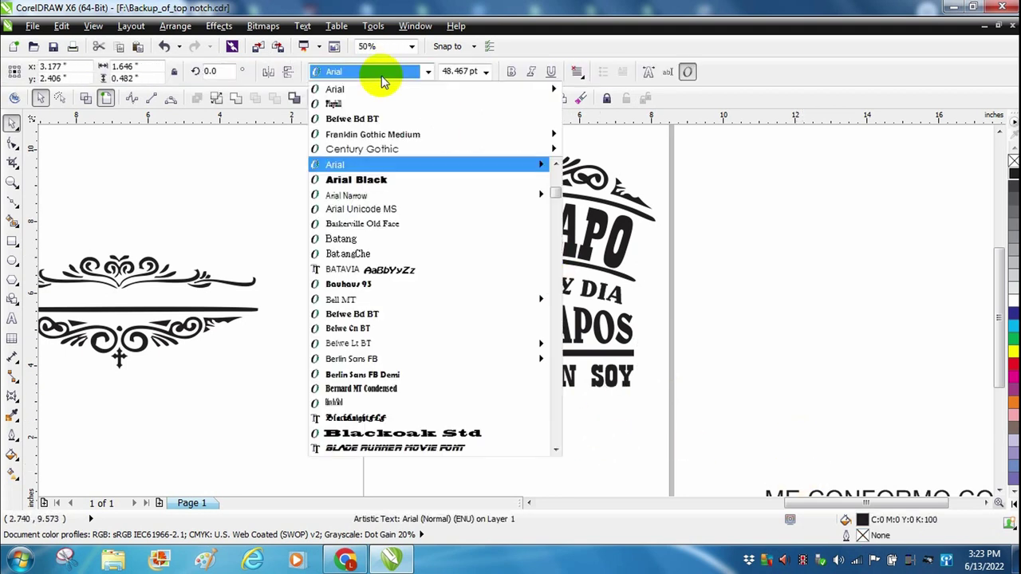
click(344, 106)
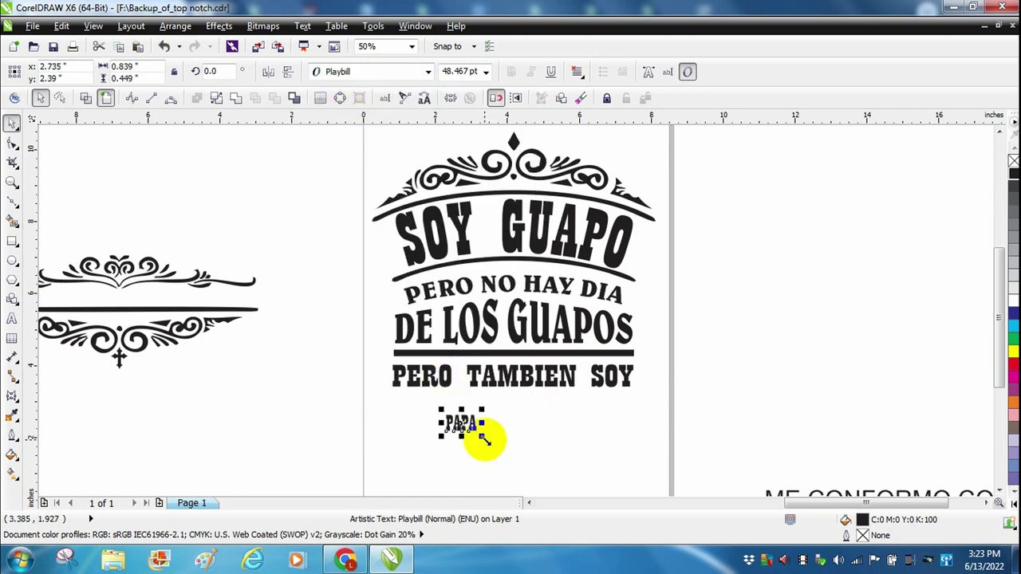
drag(482, 438, 538, 451)
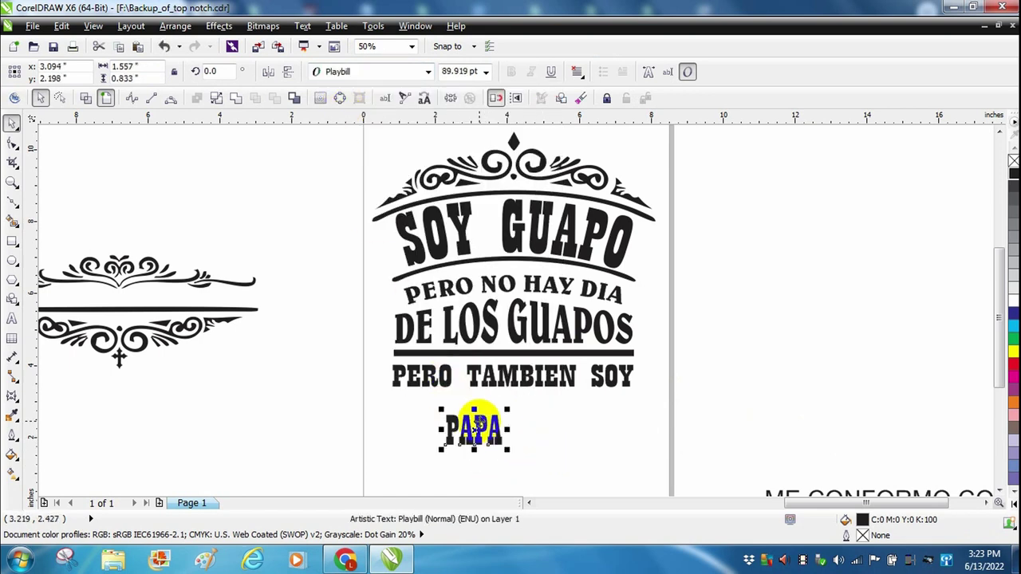
mouse_move(474, 421)
mouse_down()
mouse_move(420, 402)
mouse_move(631, 430)
mouse_up()
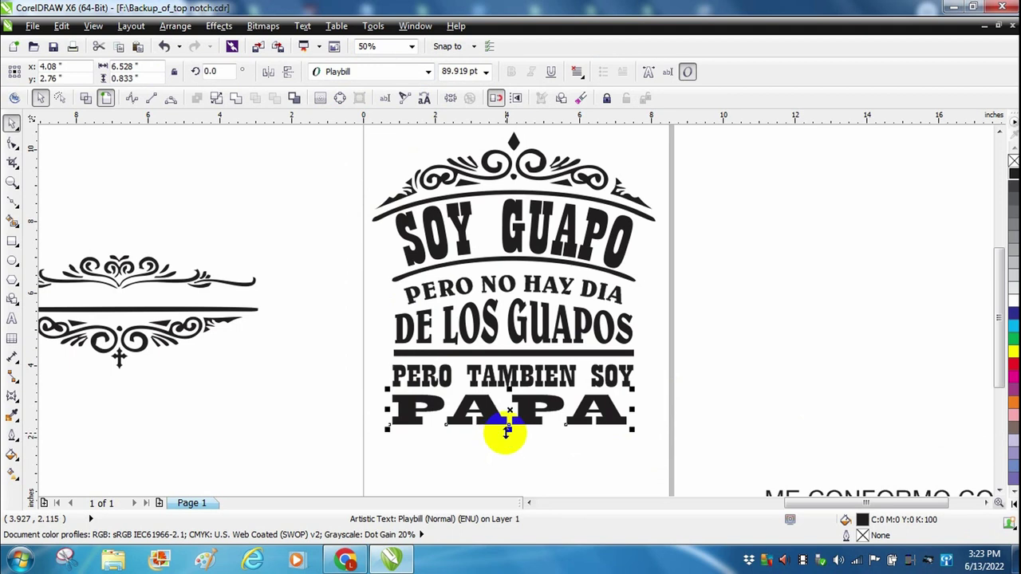
drag(508, 431, 509, 449)
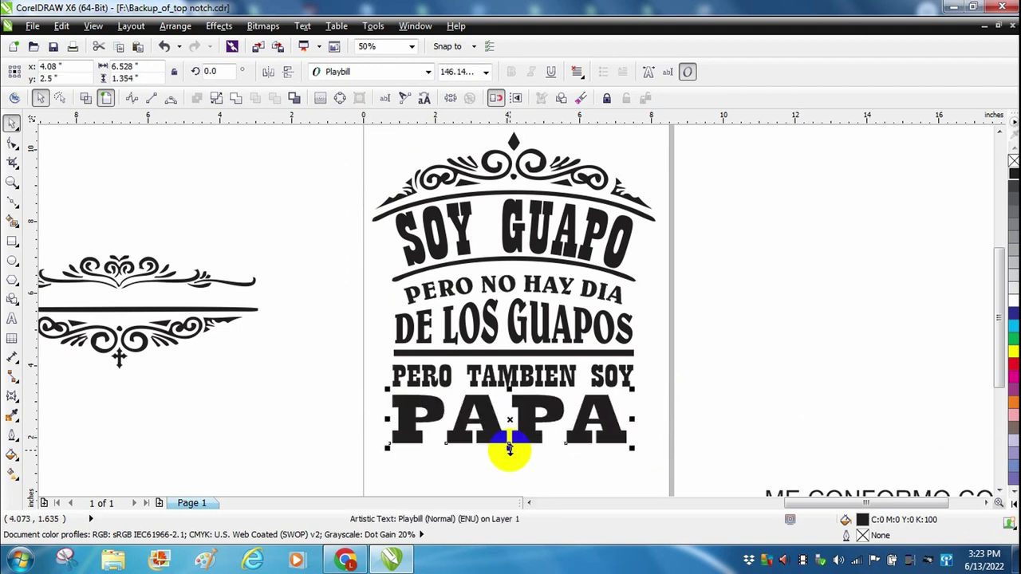
click(558, 469)
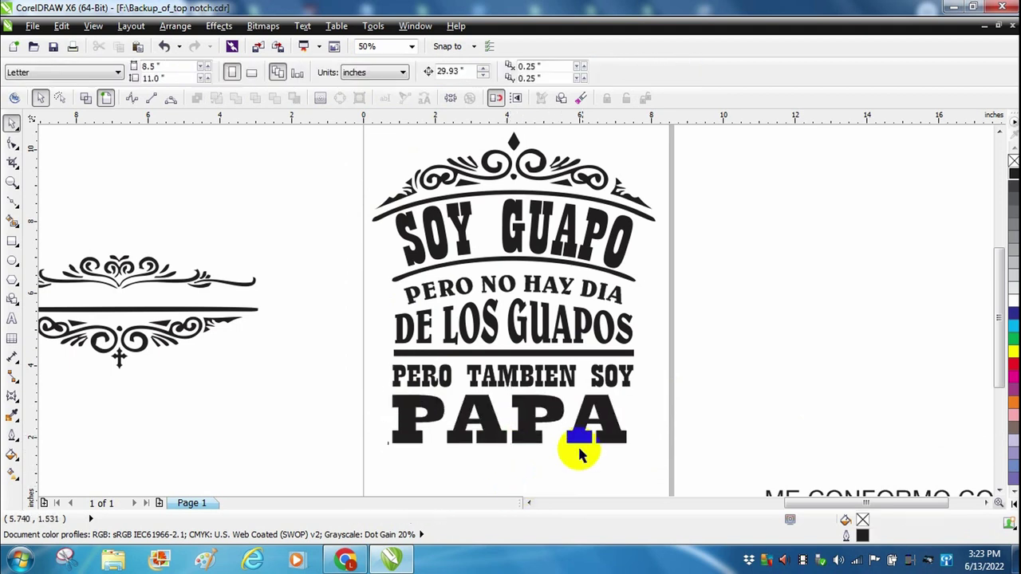
click(602, 408)
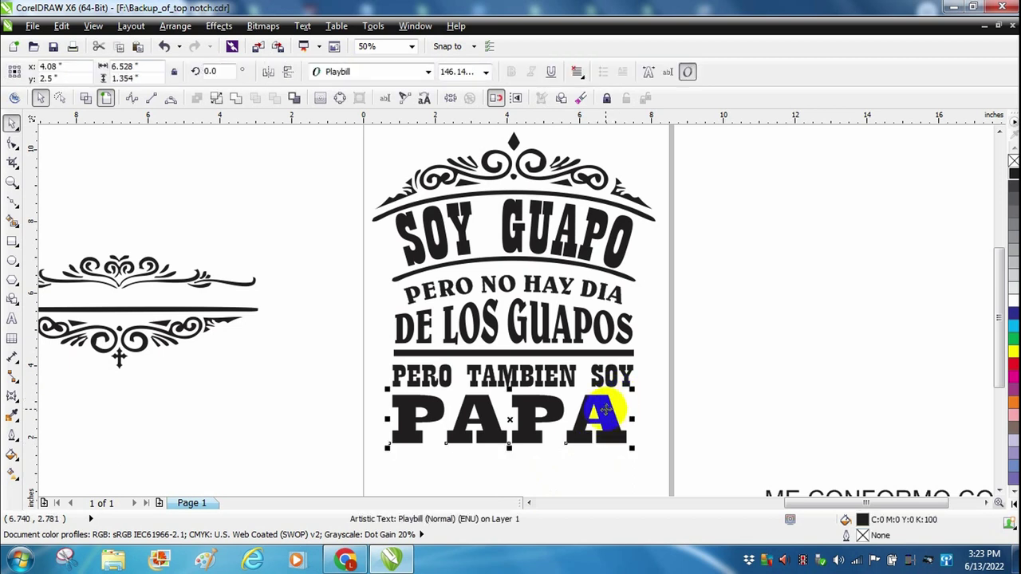
shift+click(569, 378)
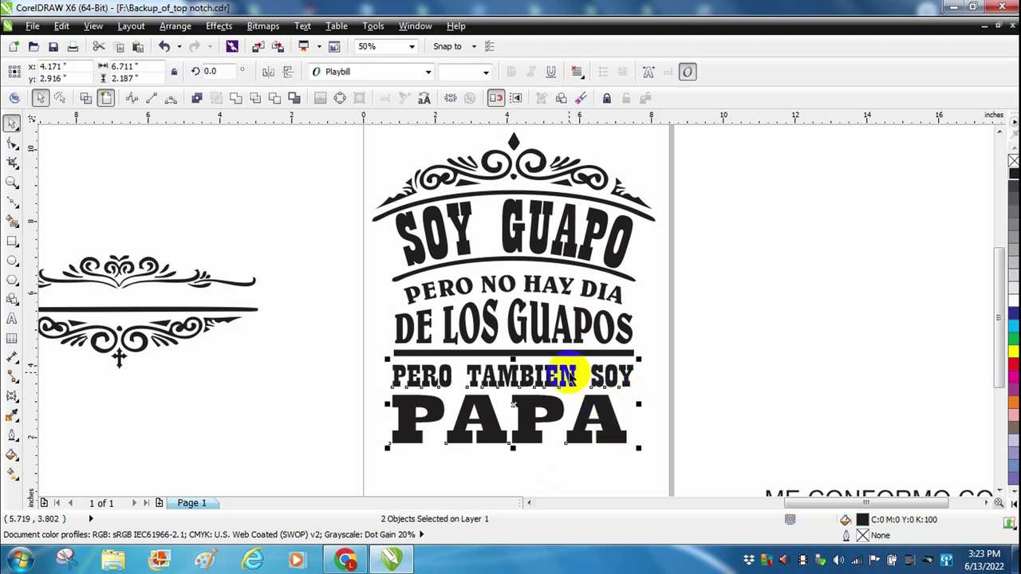
click(489, 476)
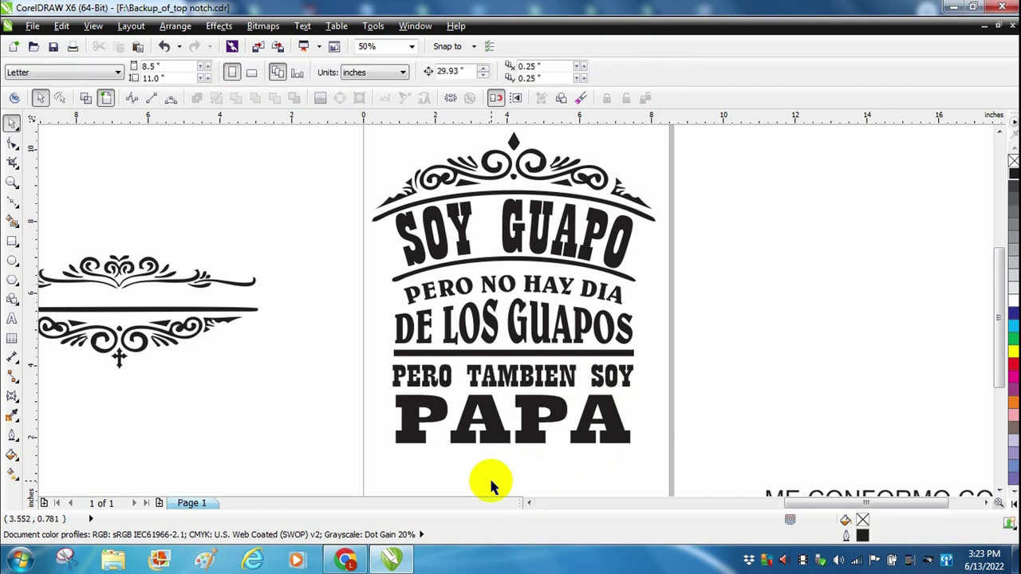
- Draw a small triangular accent shape over PAPA's final A with the Freehand tool
click(11, 201)
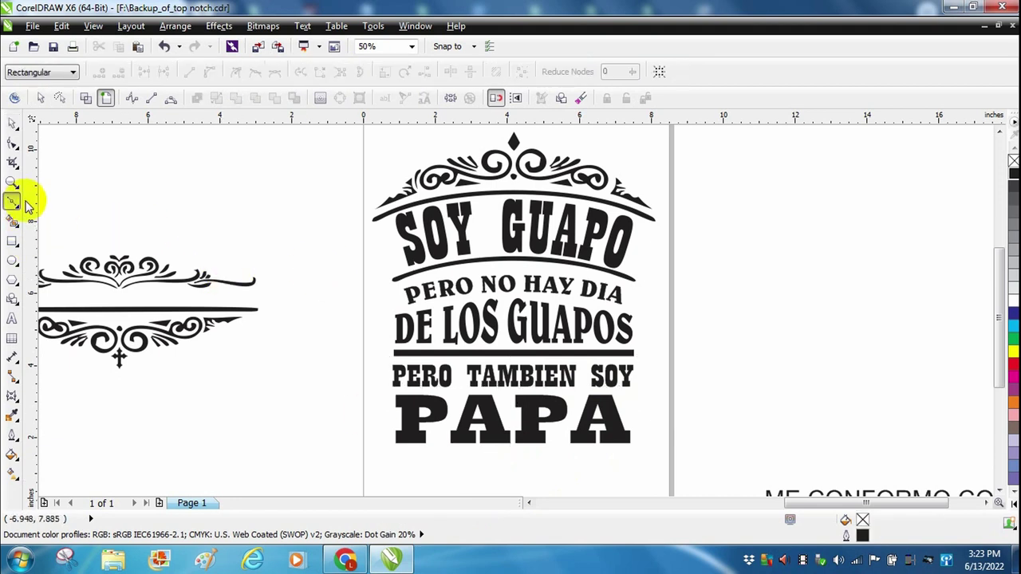
click(19, 211)
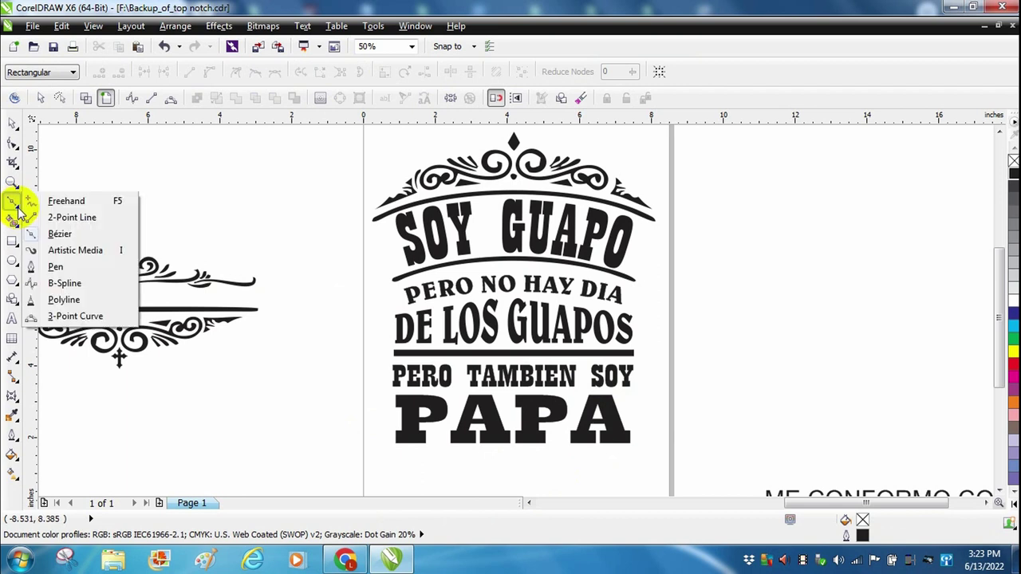
click(643, 413)
click(632, 402)
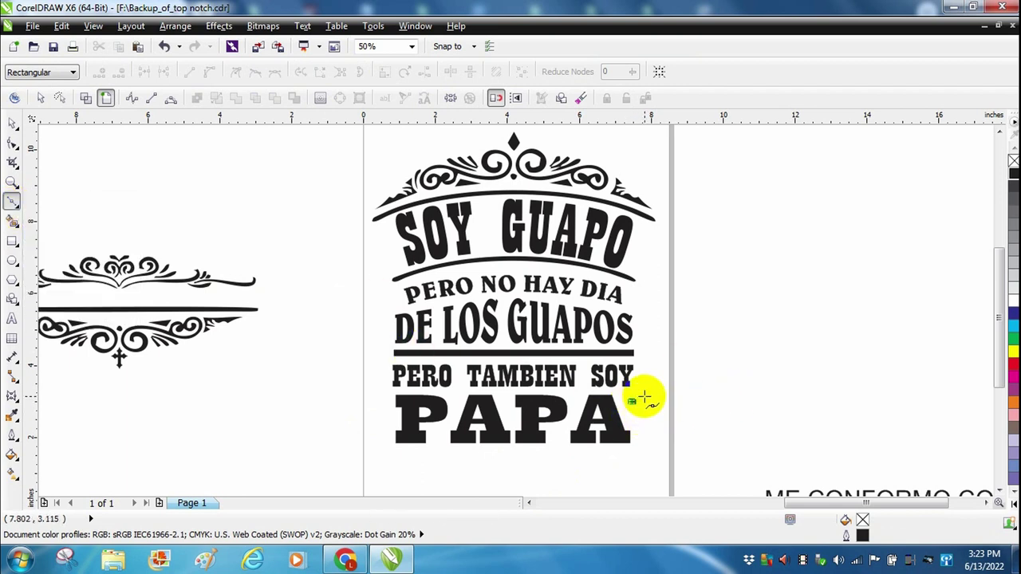
click(651, 393)
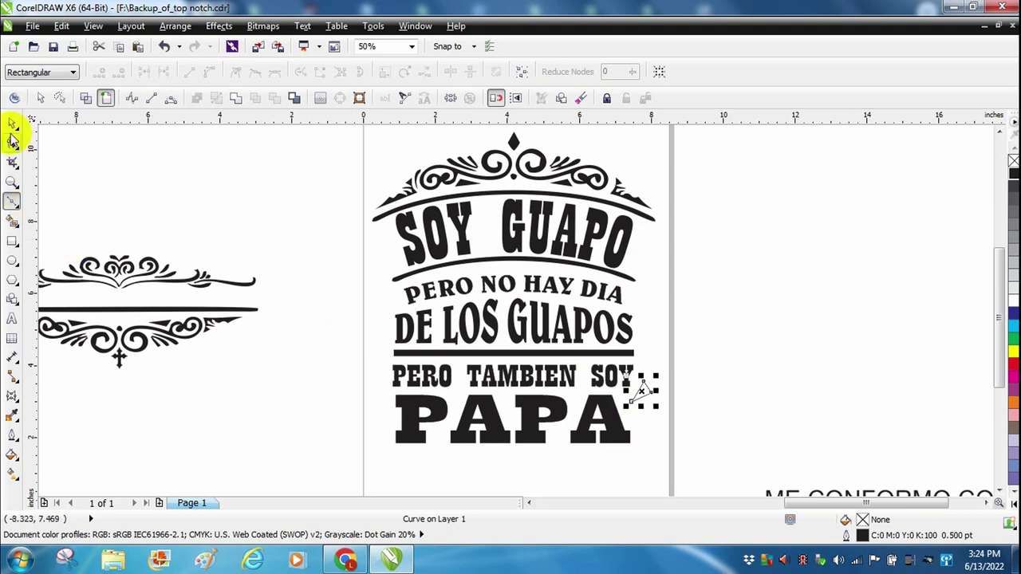
- Fill the accent black with no outline, and move ME CONFORMO CON ESO under PAPA
click(12, 122)
click(1013, 171)
right_click(1013, 162)
click(643, 389)
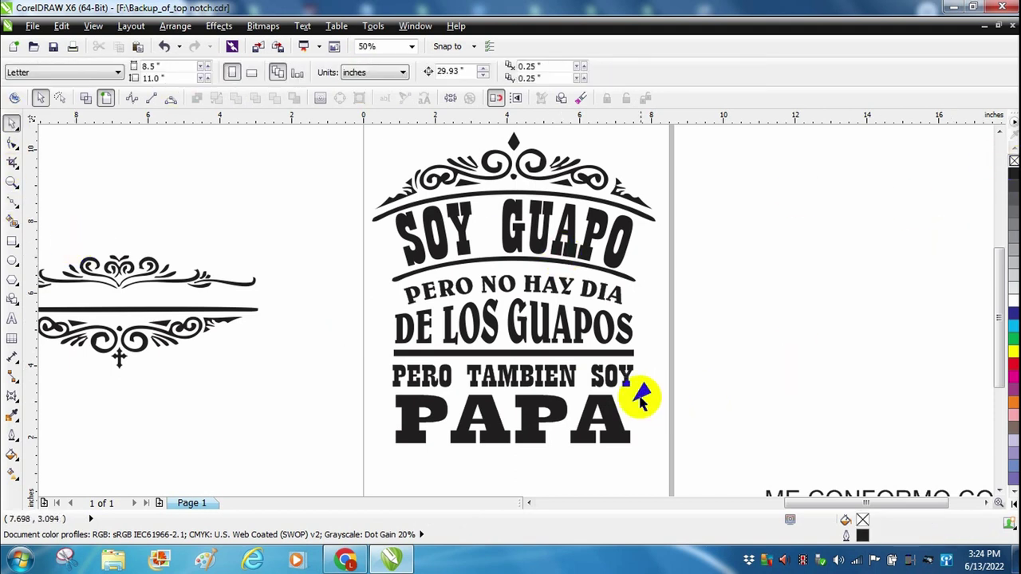
drag(643, 389, 640, 391)
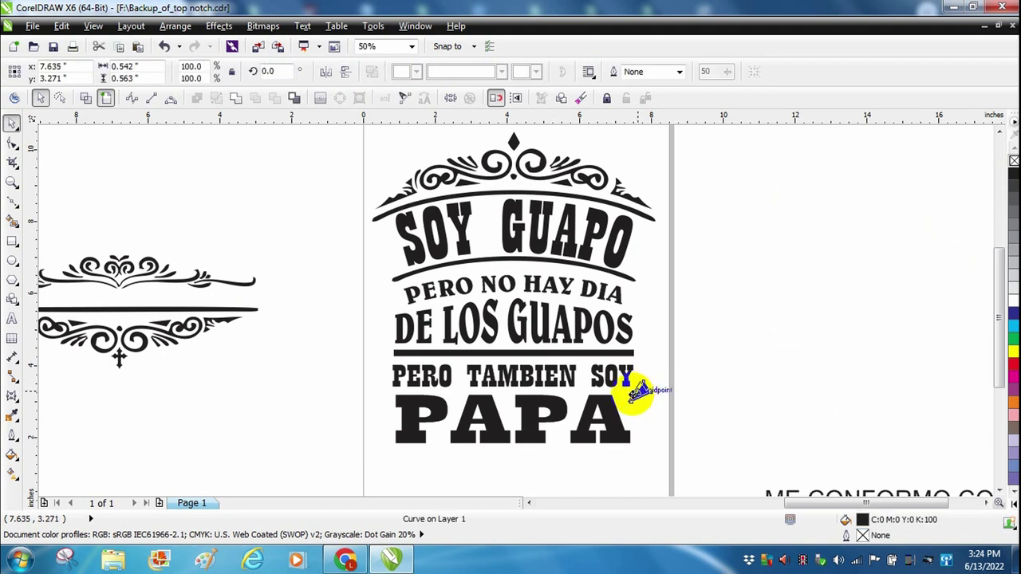
click(638, 420)
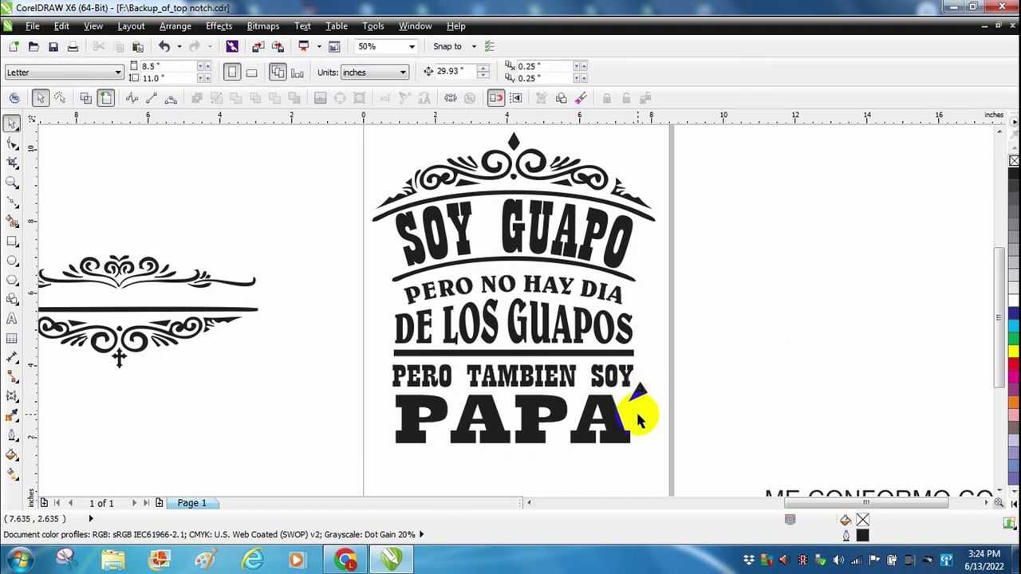
click(778, 493)
drag(769, 493, 415, 456)
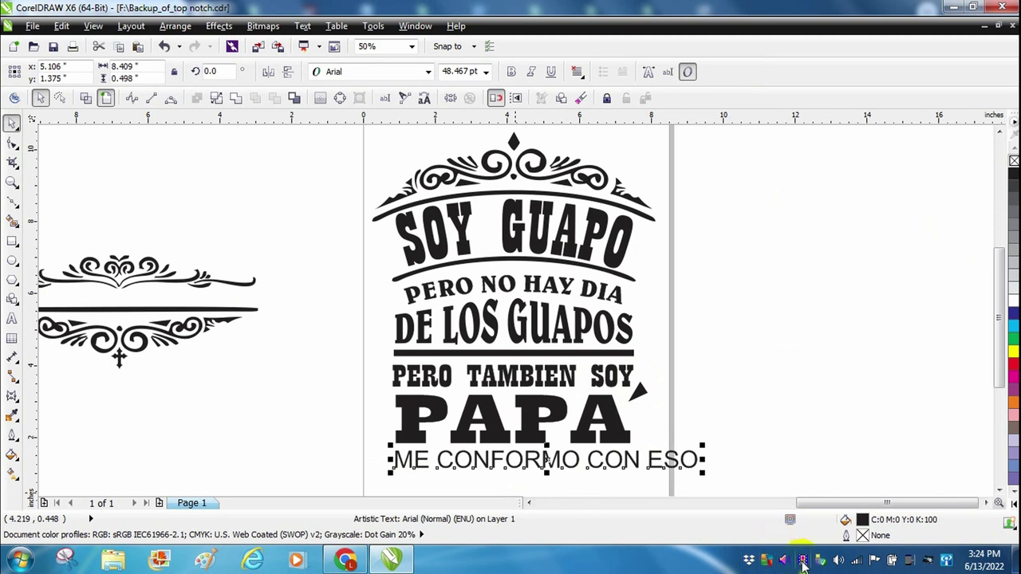
- Zoom out and set ME CONFORMO CON ESO in Belwe Bd BT
key(Escape)
key(shift+F4)
click(542, 430)
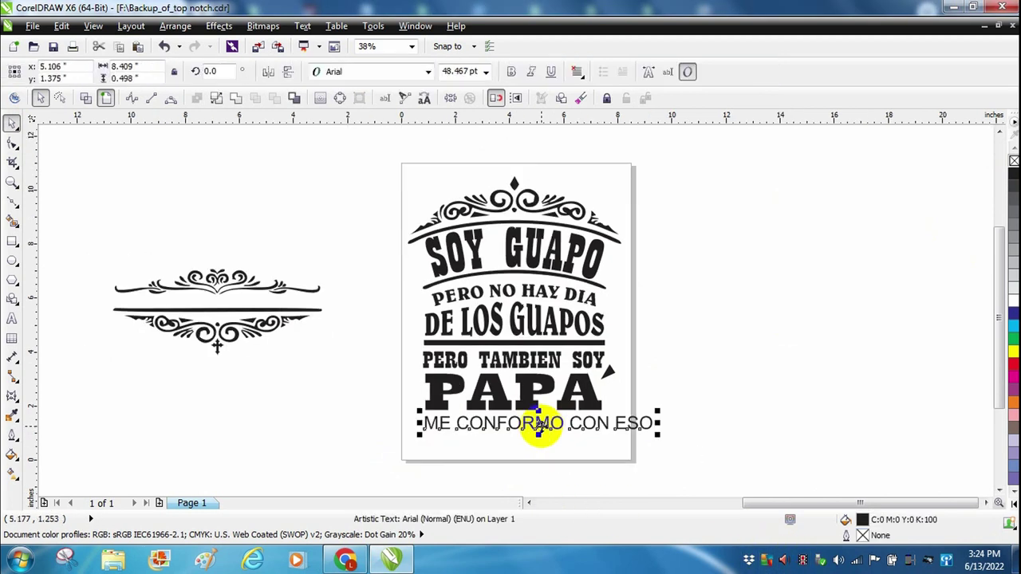
click(380, 74)
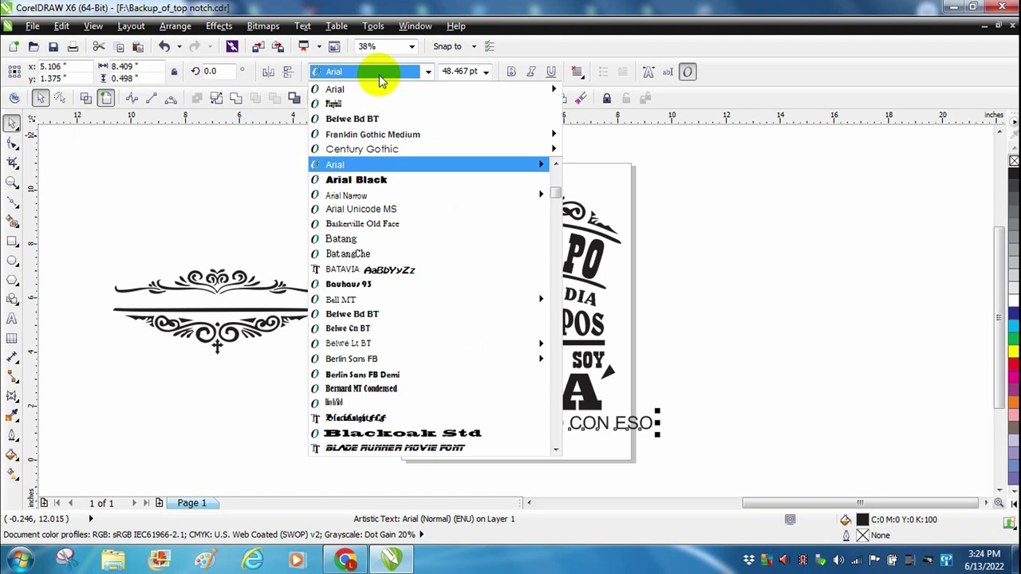
click(359, 121)
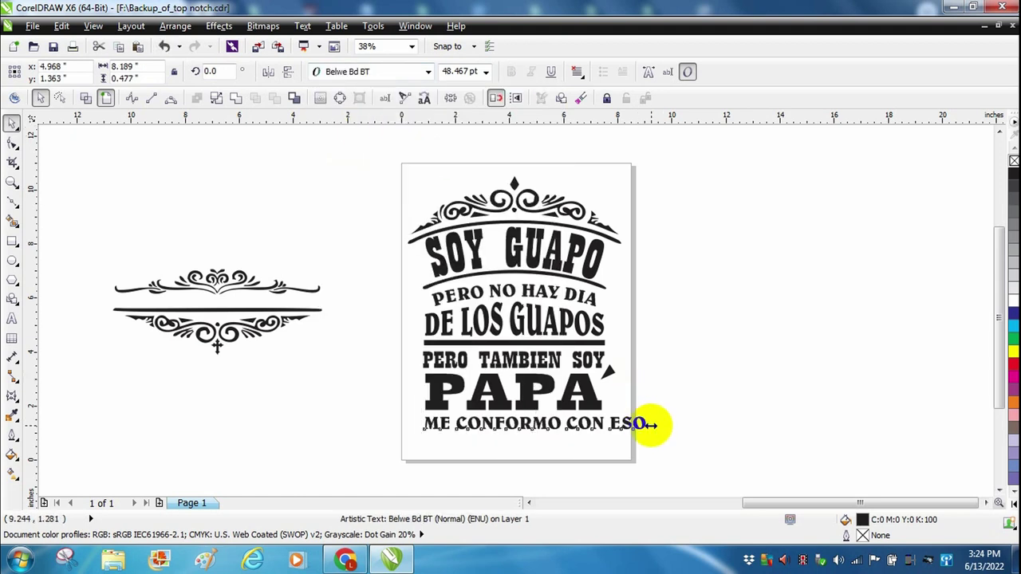
- Narrow ME CONFORMO CON ESO, position it under PAPA, and reset zoom to 50%
drag(650, 425, 618, 426)
drag(617, 426, 608, 426)
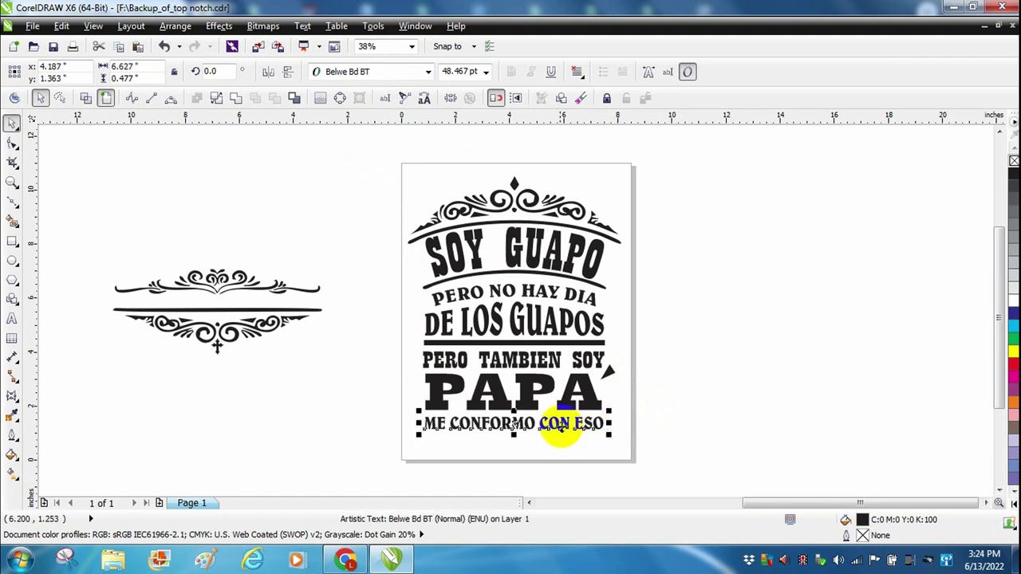
drag(548, 431, 550, 422)
click(607, 368)
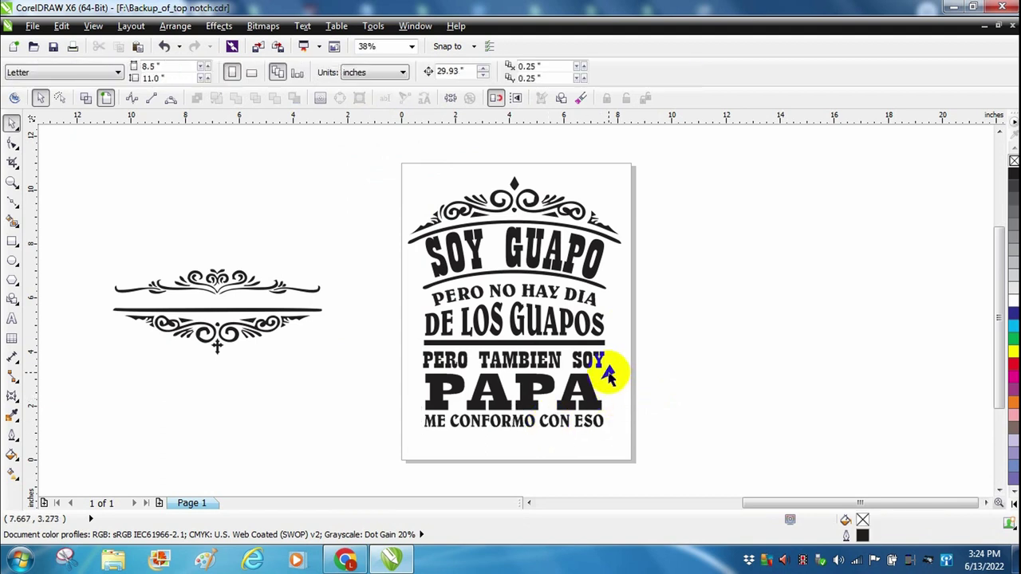
click(413, 48)
click(375, 129)
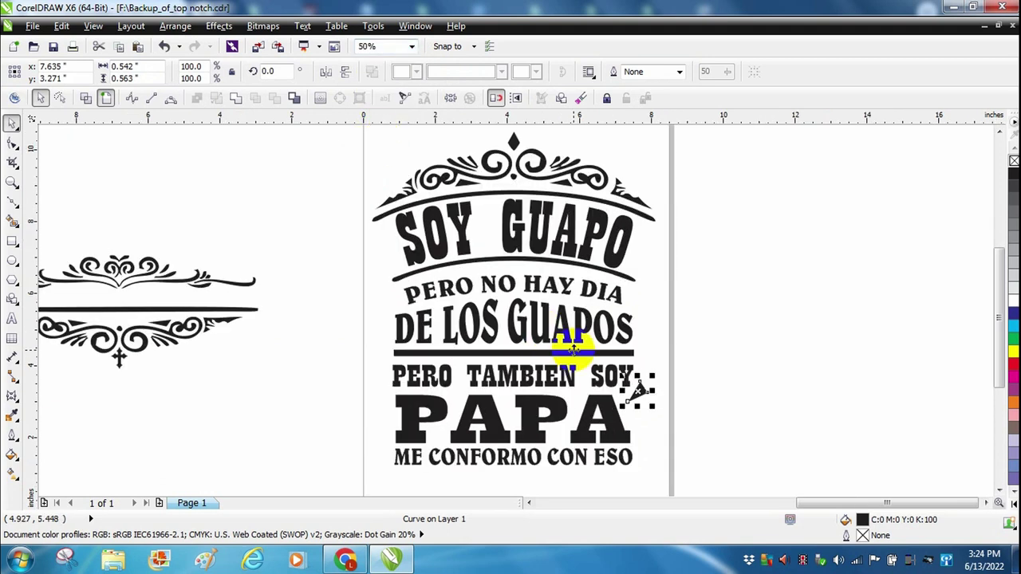
- Combine the accent mark and PAPA into one shape
click(660, 415)
click(638, 389)
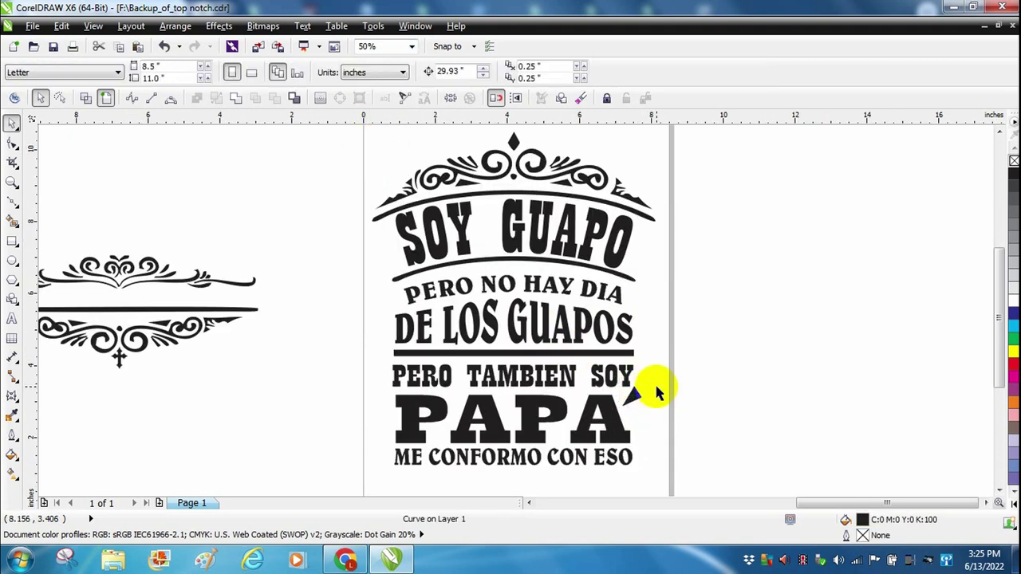
click(656, 388)
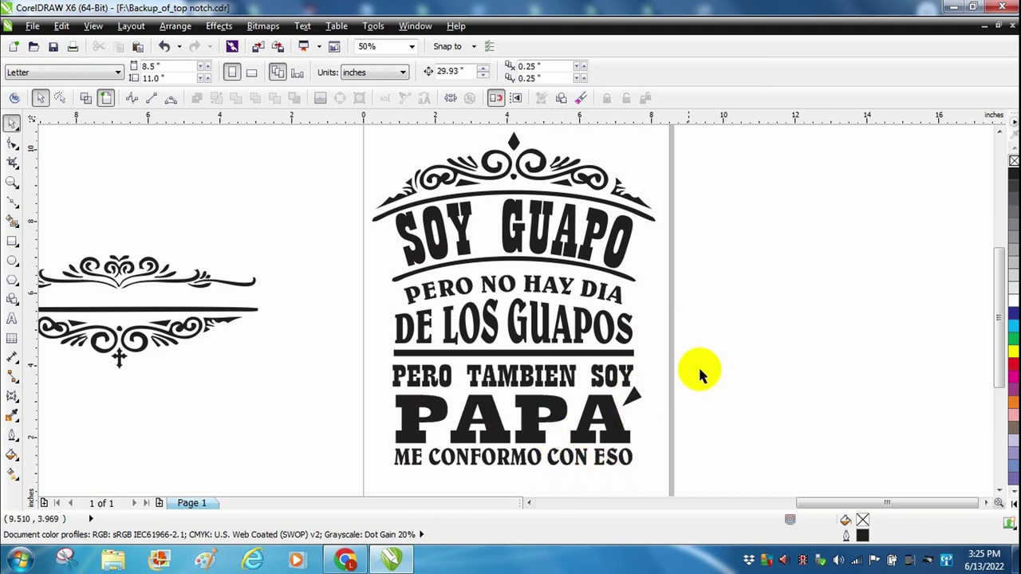
click(564, 458)
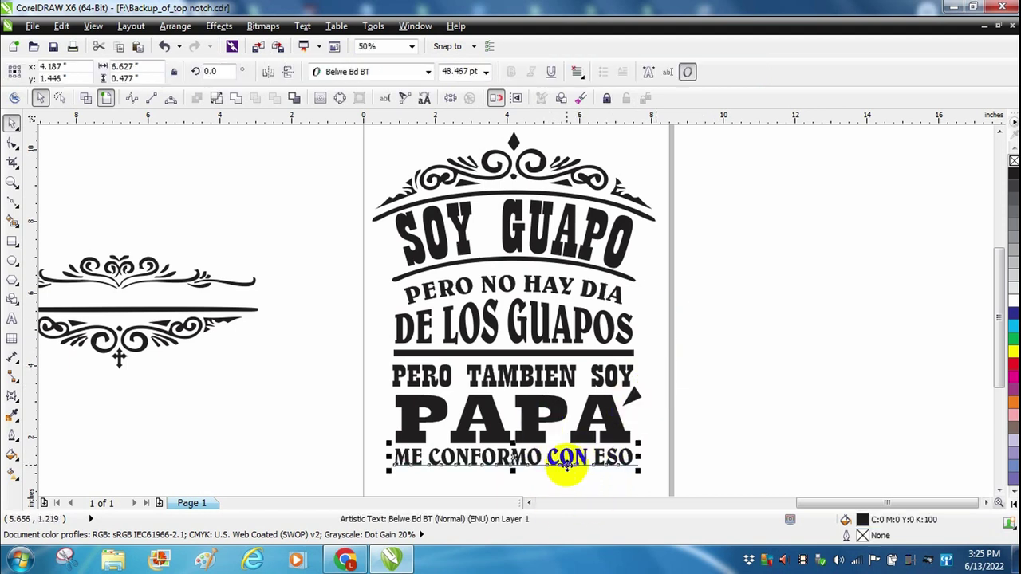
click(630, 395)
shift+click(594, 411)
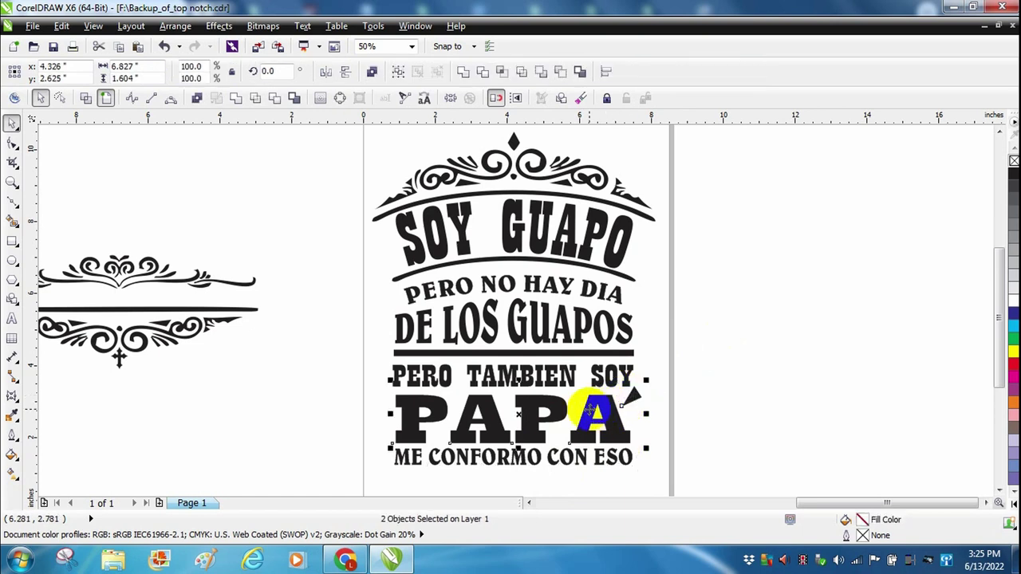
click(237, 100)
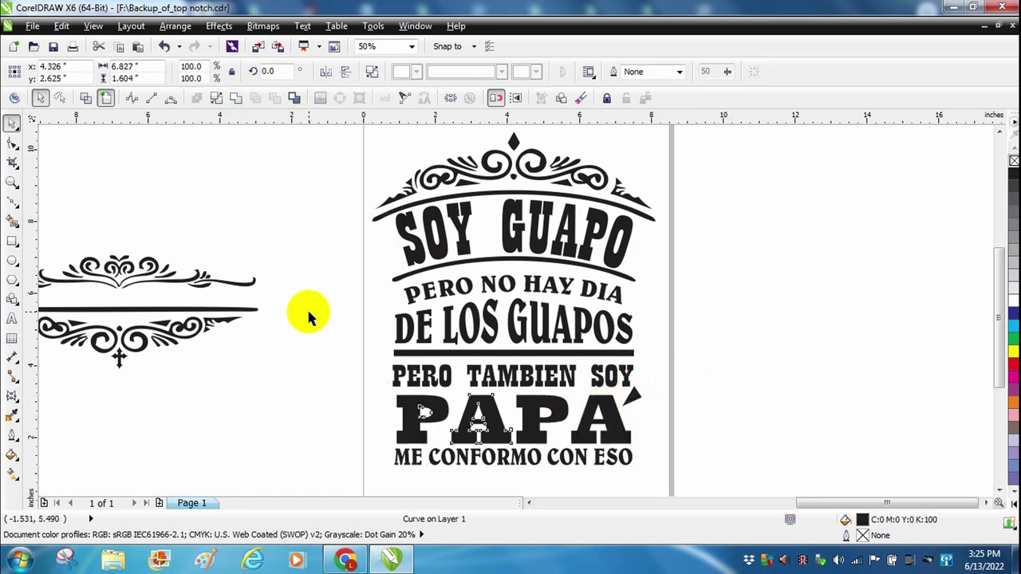
- Centre ME CONFORMO CON ESO, PAPA, PERO TAMBIEN SOY and the divider line horizontally
click(314, 314)
click(409, 453)
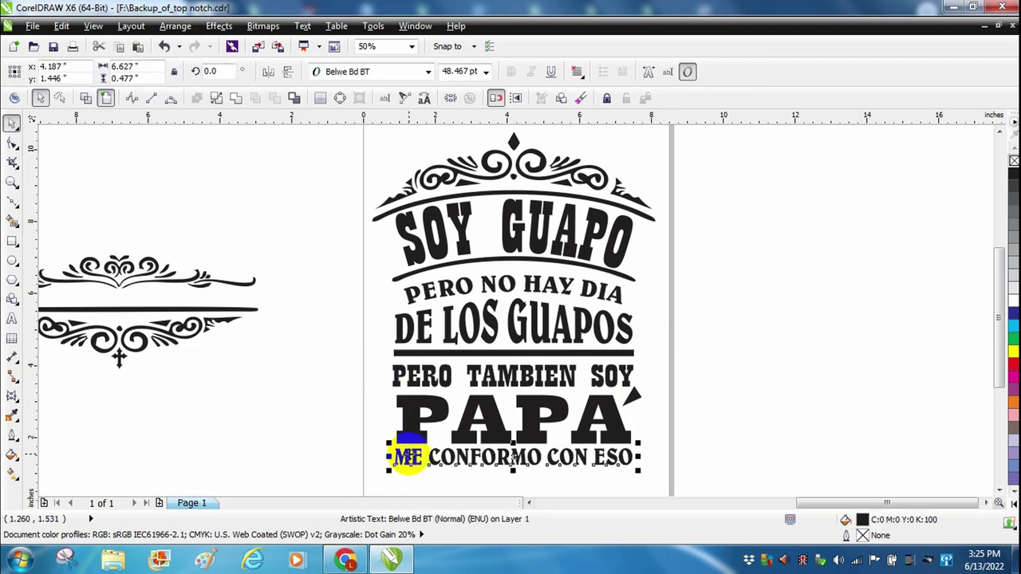
shift+click(409, 427)
shift+click(407, 375)
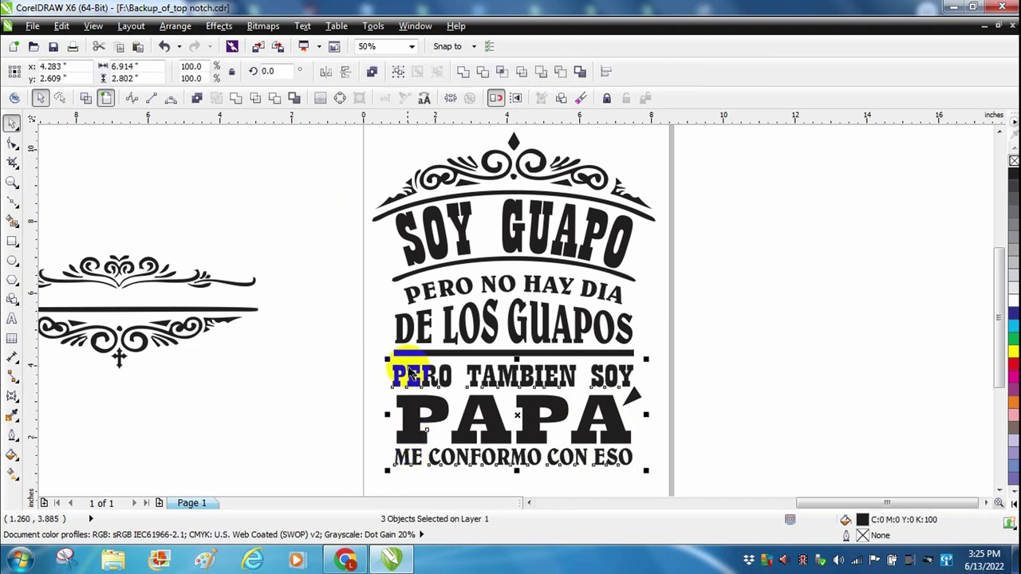
shift+click(405, 353)
key(c)
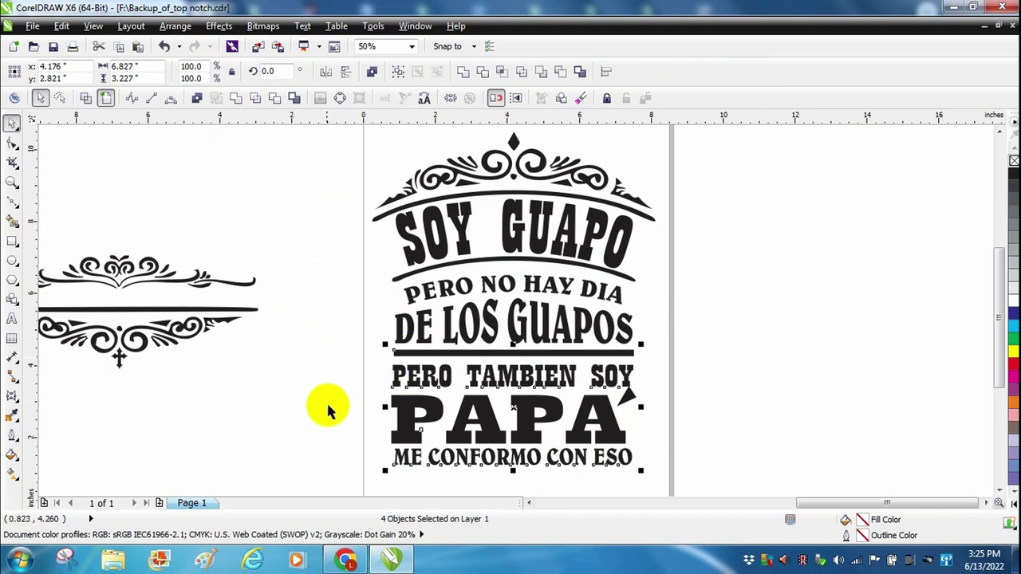
click(330, 407)
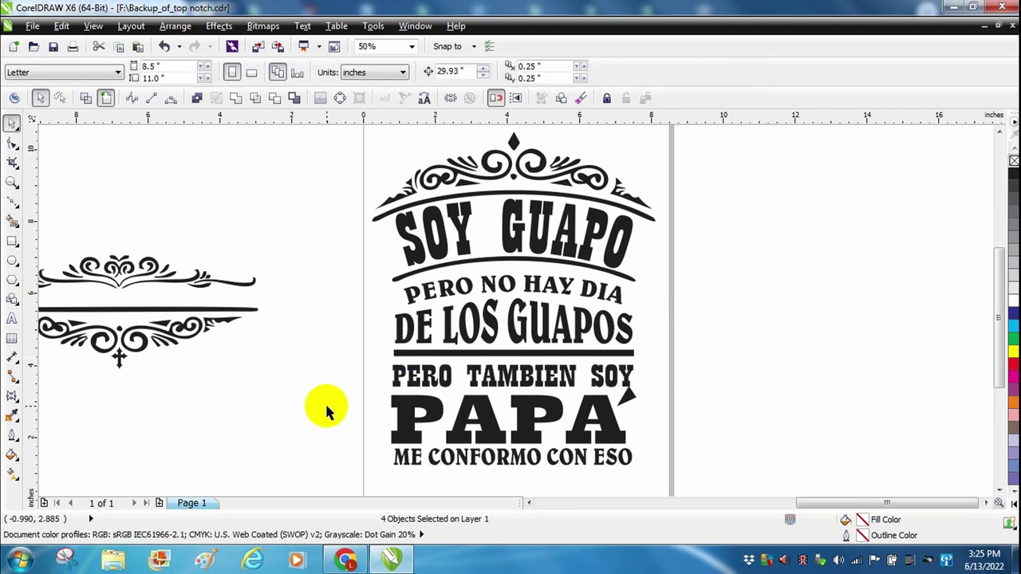
click(481, 377)
drag(481, 377, 484, 372)
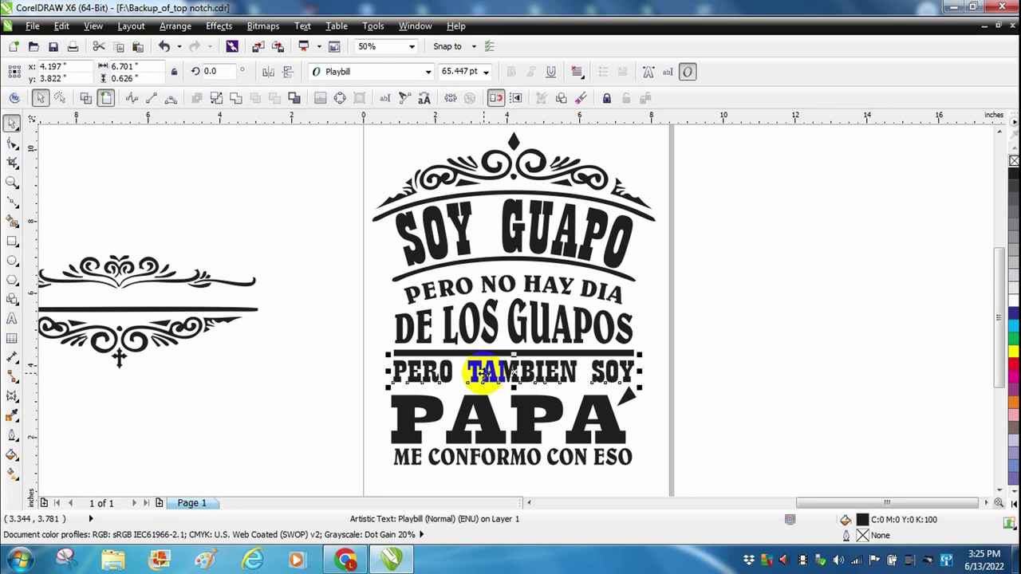
drag(483, 372, 482, 372)
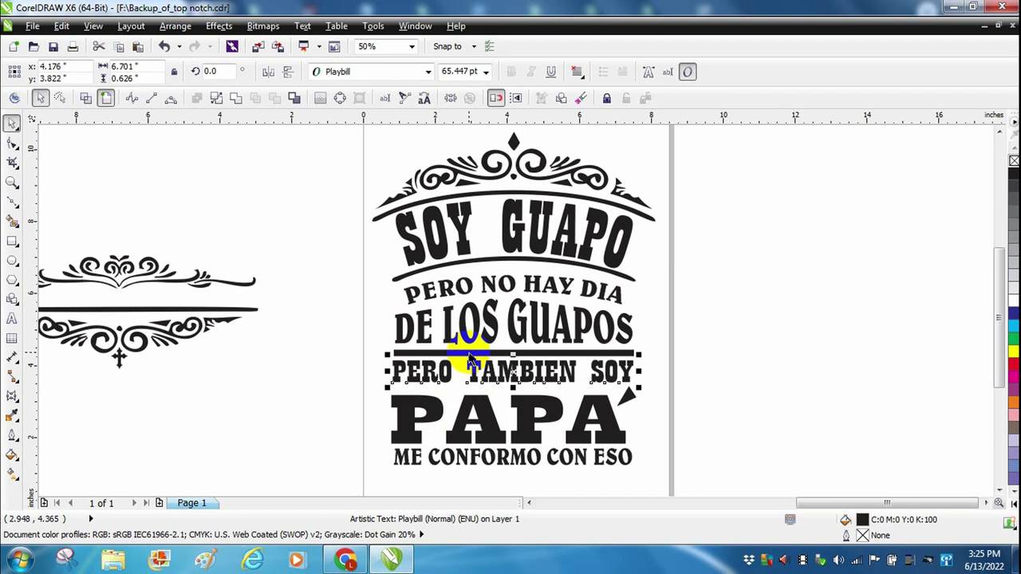
shift+click(469, 351)
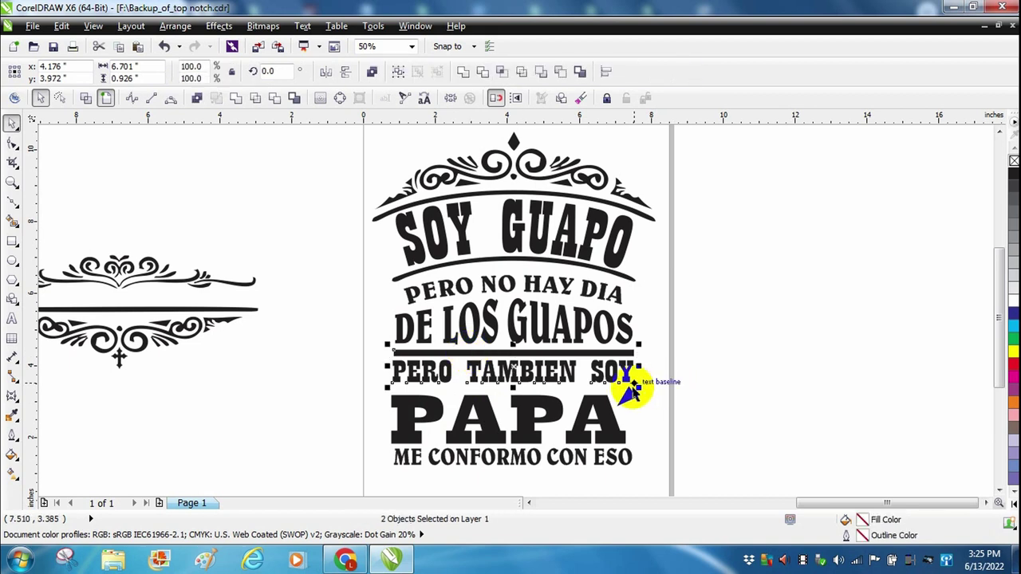
shift+click(595, 418)
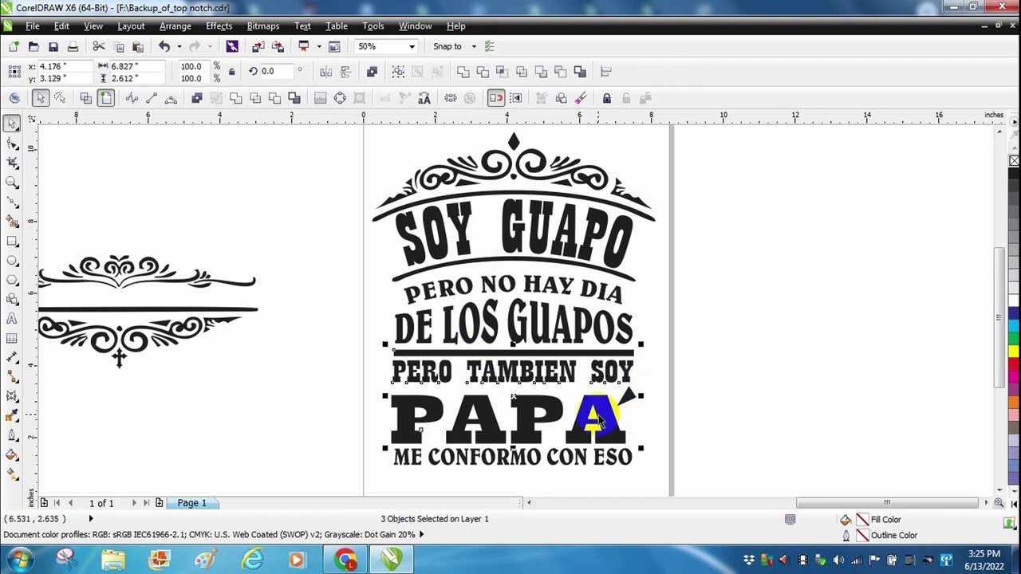
shift+click(589, 455)
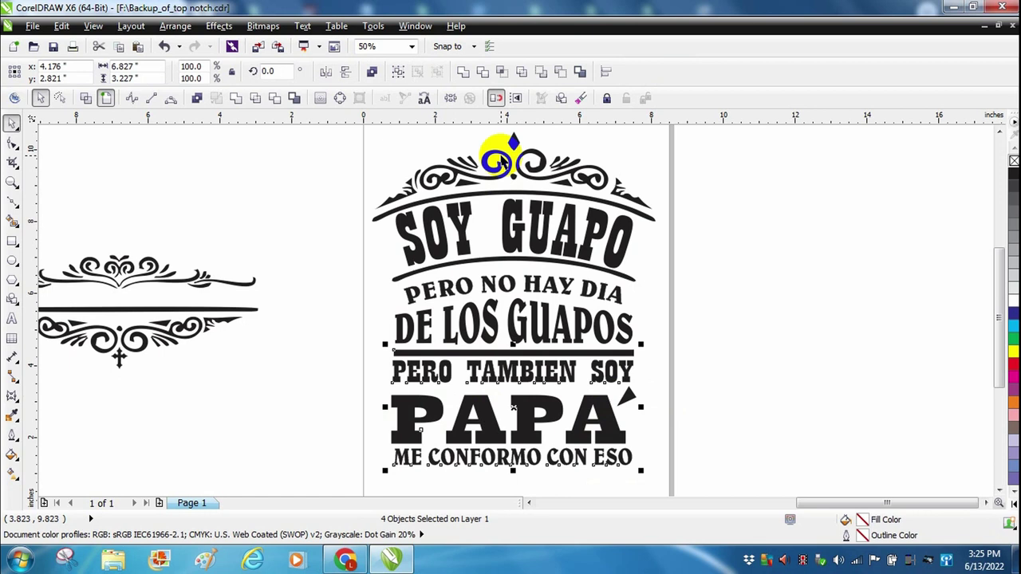
shift+click(511, 263)
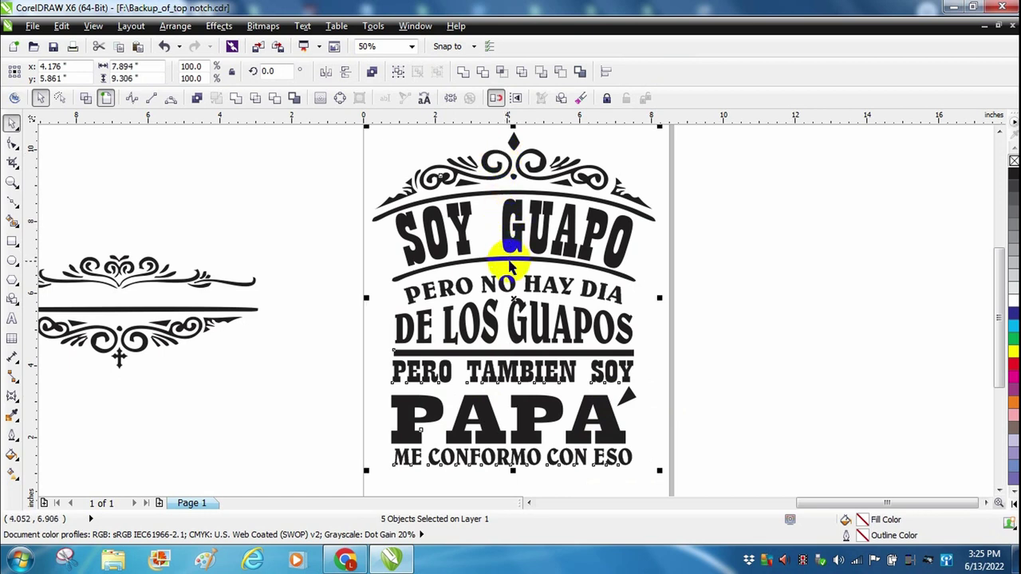
click(711, 385)
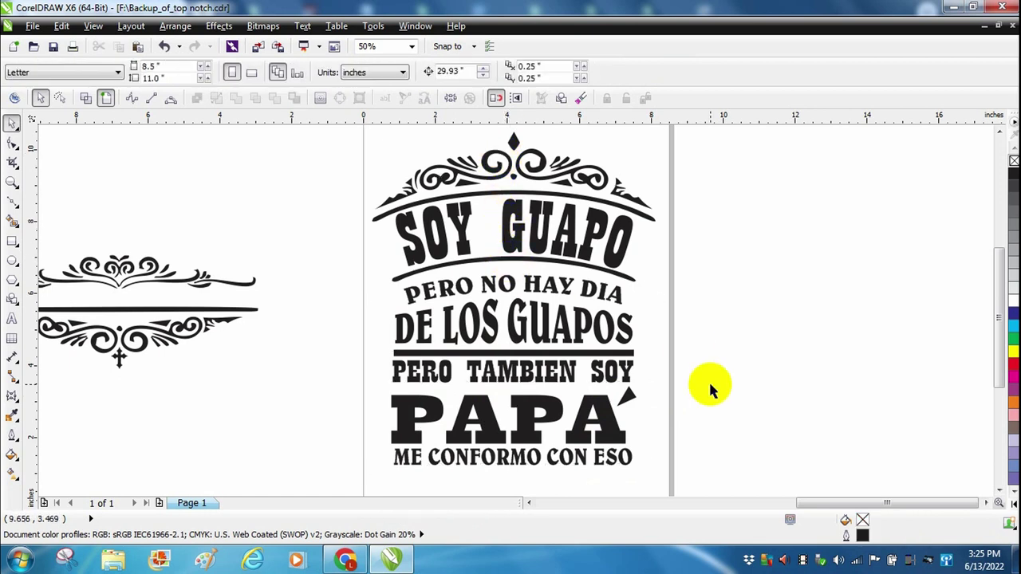
- Centre the bottom flourish and rule under ME CONFORMO CON ESO, aligned to the top line, then zoom to page
click(185, 313)
drag(185, 313, 585, 415)
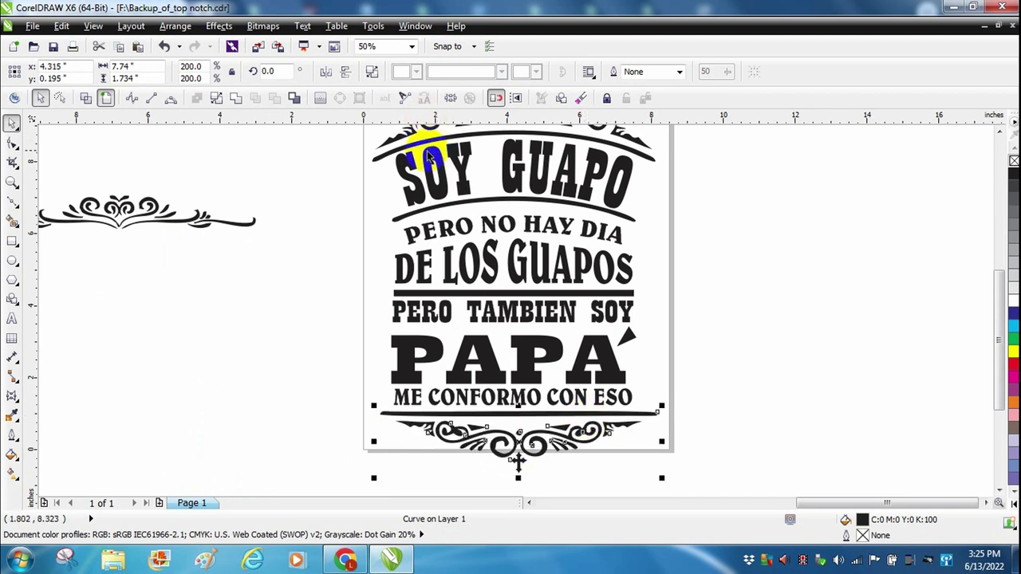
shift+click(499, 198)
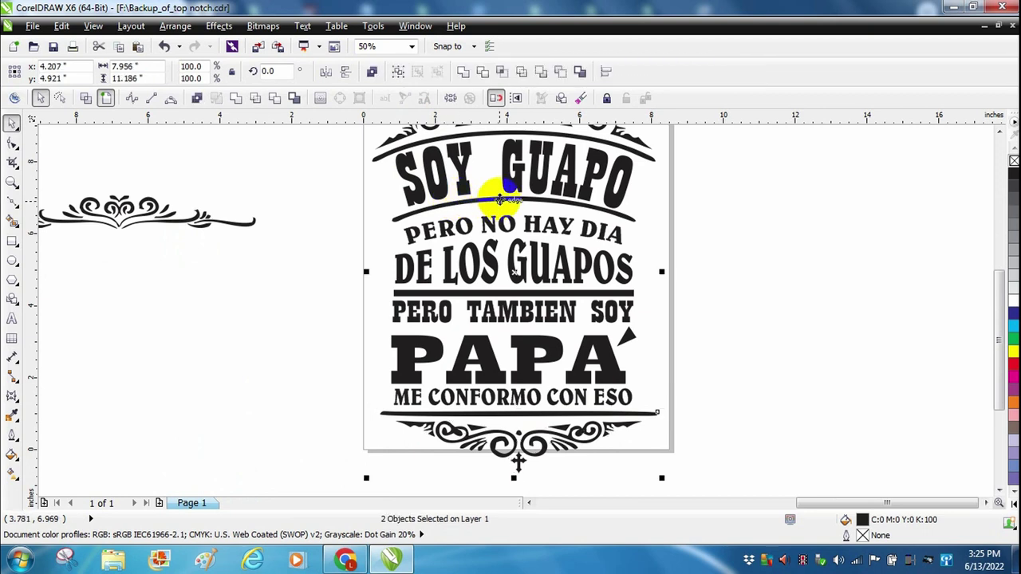
key(c)
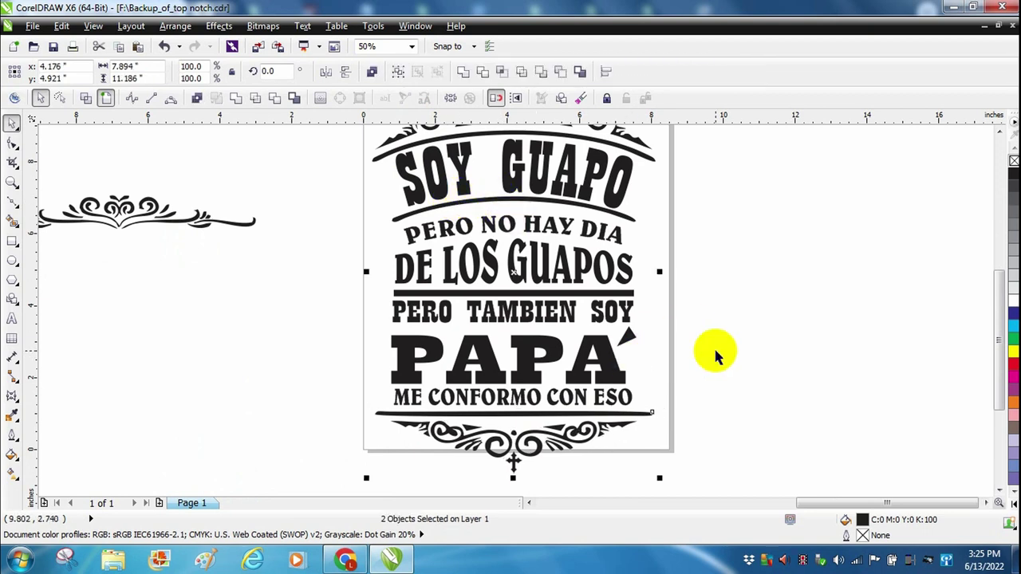
click(716, 350)
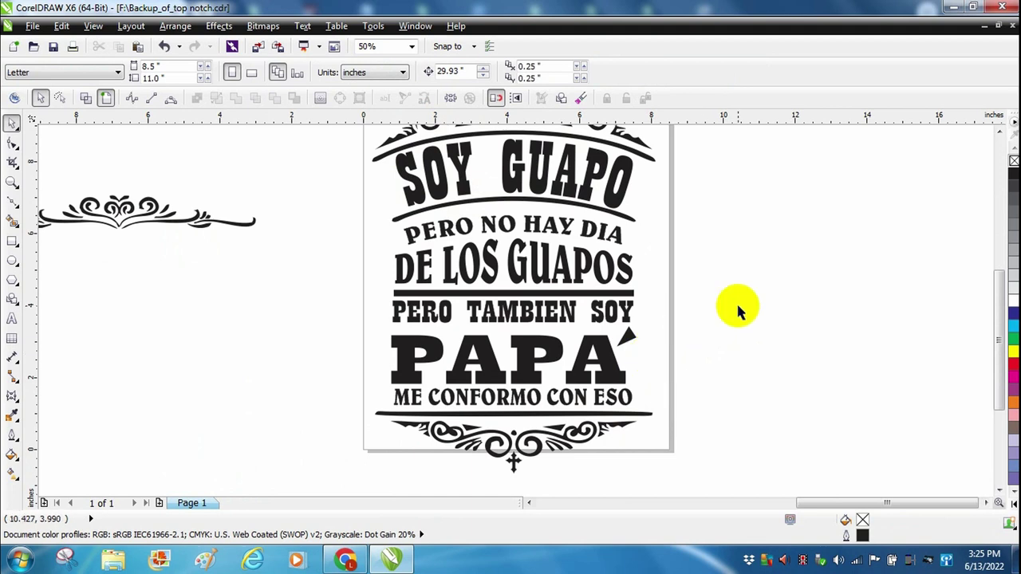
click(411, 47)
click(380, 71)
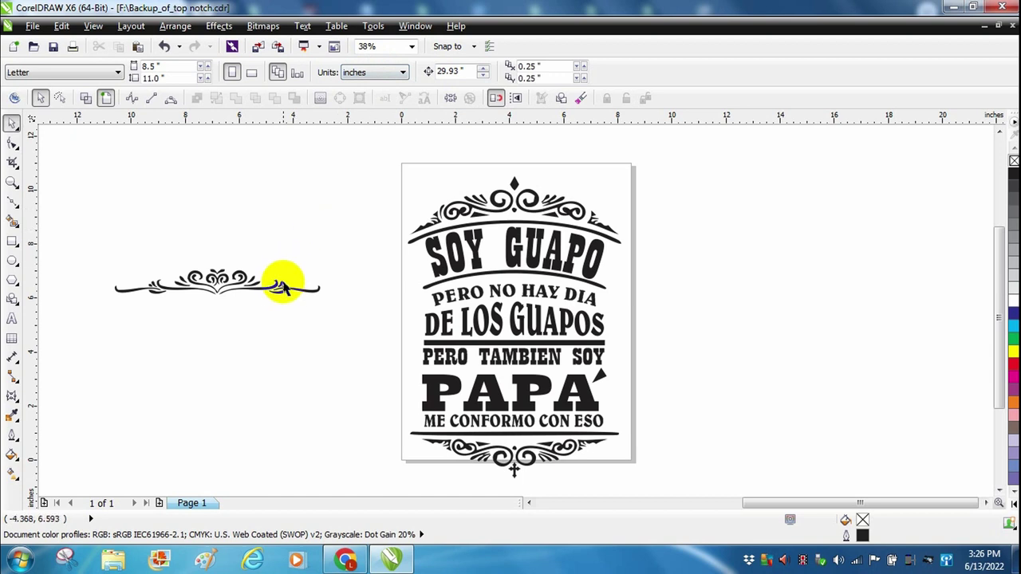
- Rotate the spare ornament 90° and place it along the page's left edge
click(277, 287)
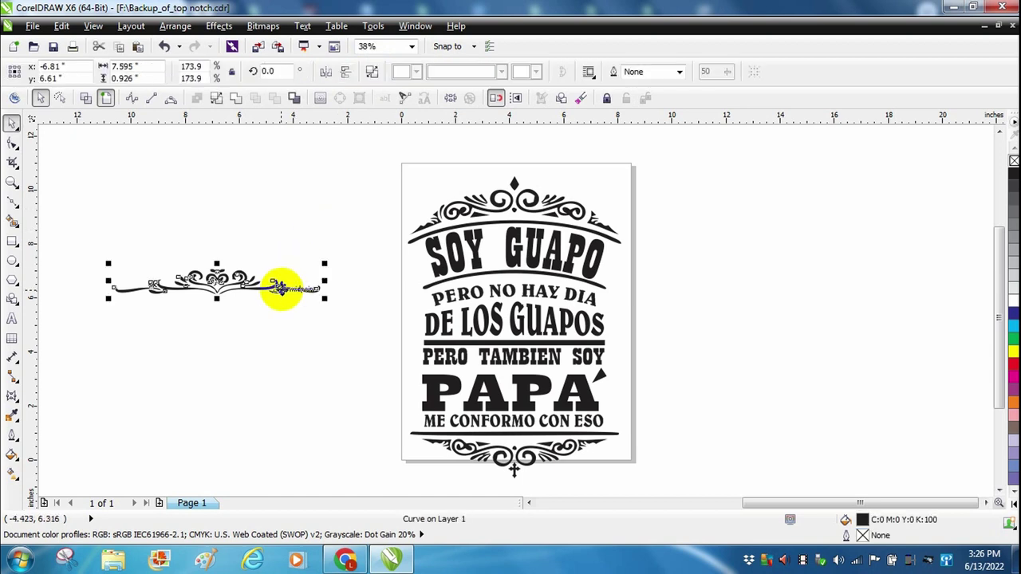
double_click(289, 72)
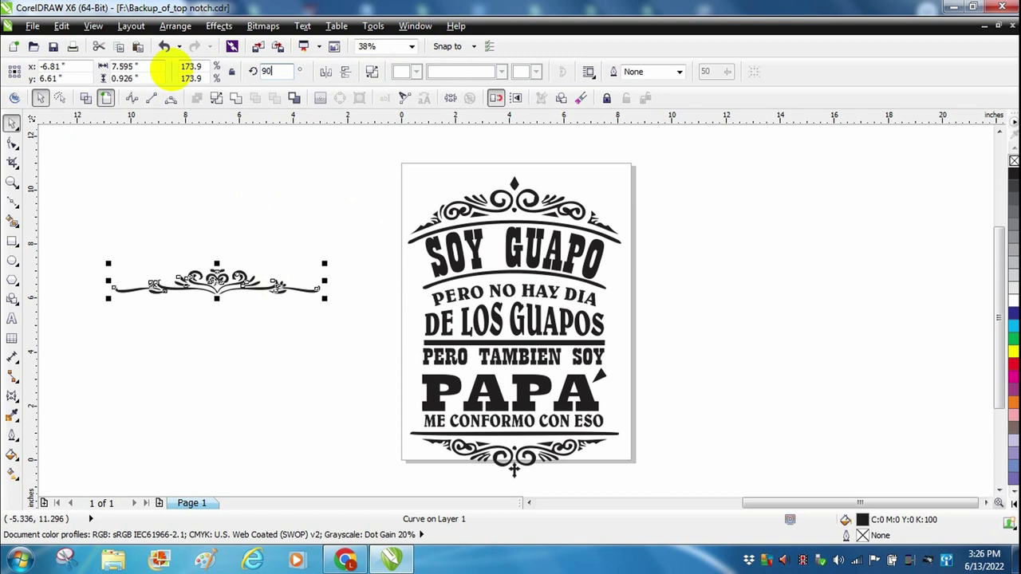
key(Return)
click(266, 259)
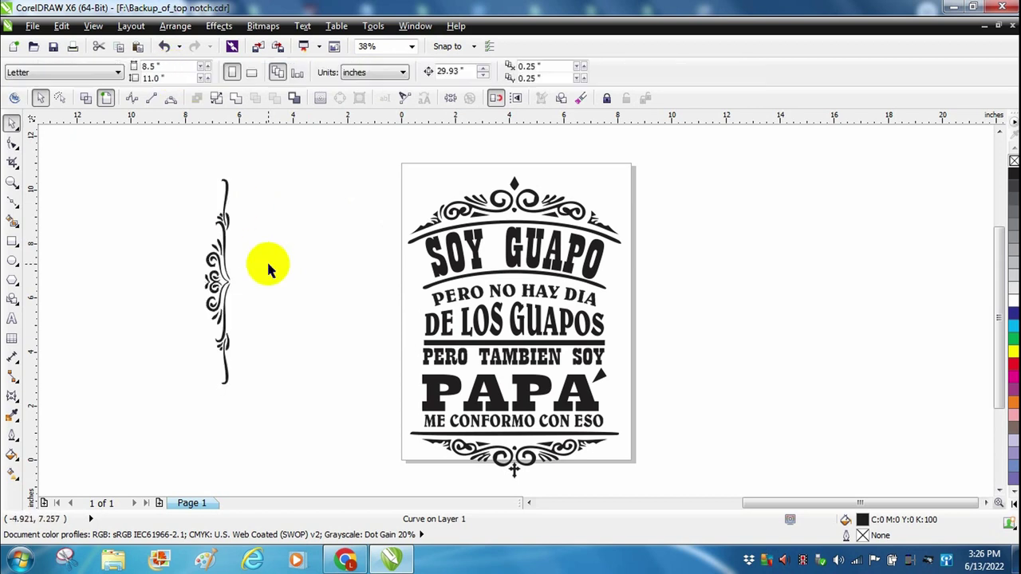
click(224, 256)
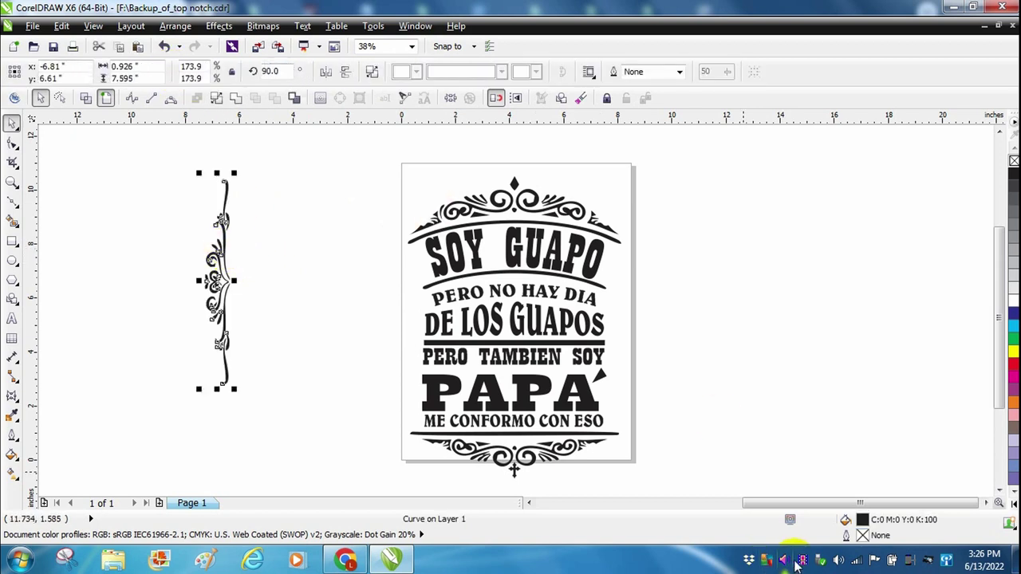
click(798, 564)
click(225, 286)
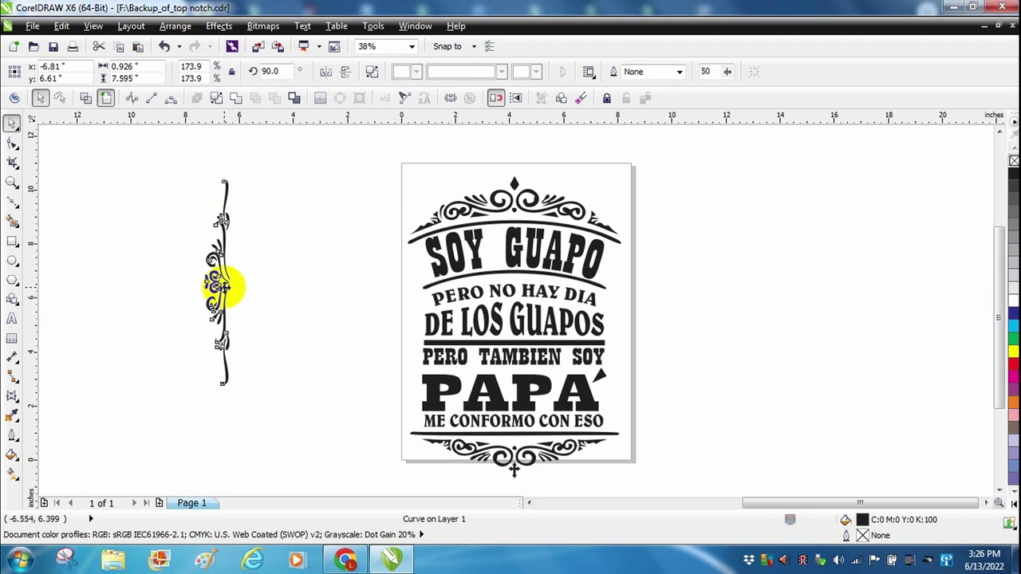
drag(223, 288, 395, 335)
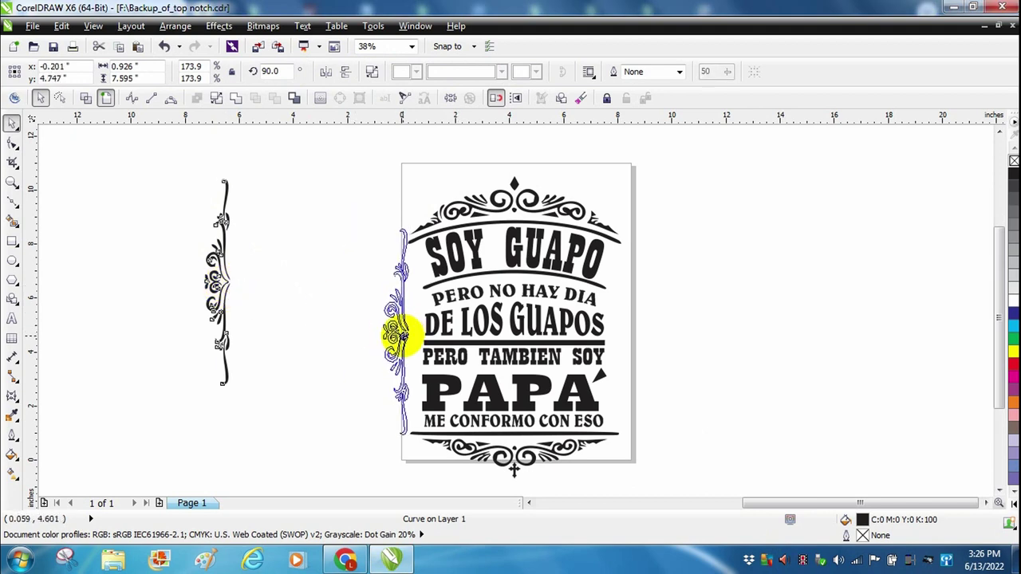
drag(395, 335, 395, 335)
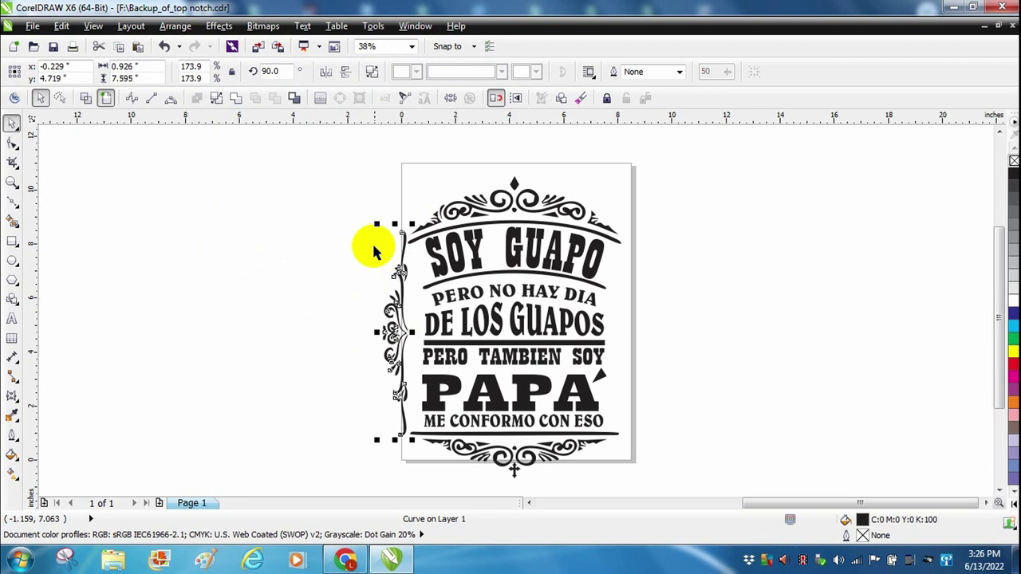
- Shrink the left ornament to the text height and add a horizontally mirrored copy at the right edge
drag(368, 226, 381, 245)
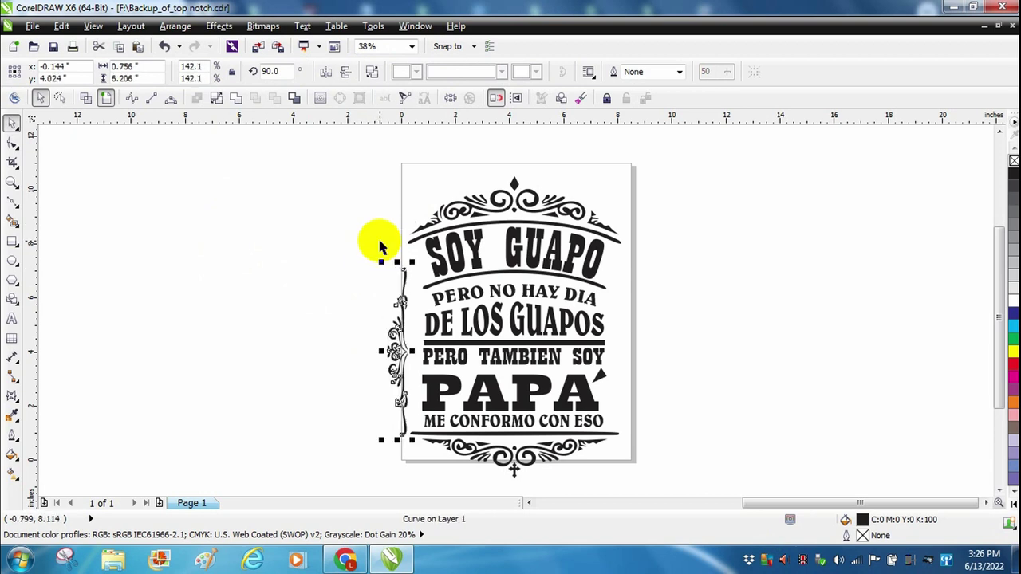
mouse_move(391, 303)
mouse_down()
mouse_move(405, 296)
mouse_move(639, 336)
mouse_move(626, 335)
mouse_up()
click(667, 303)
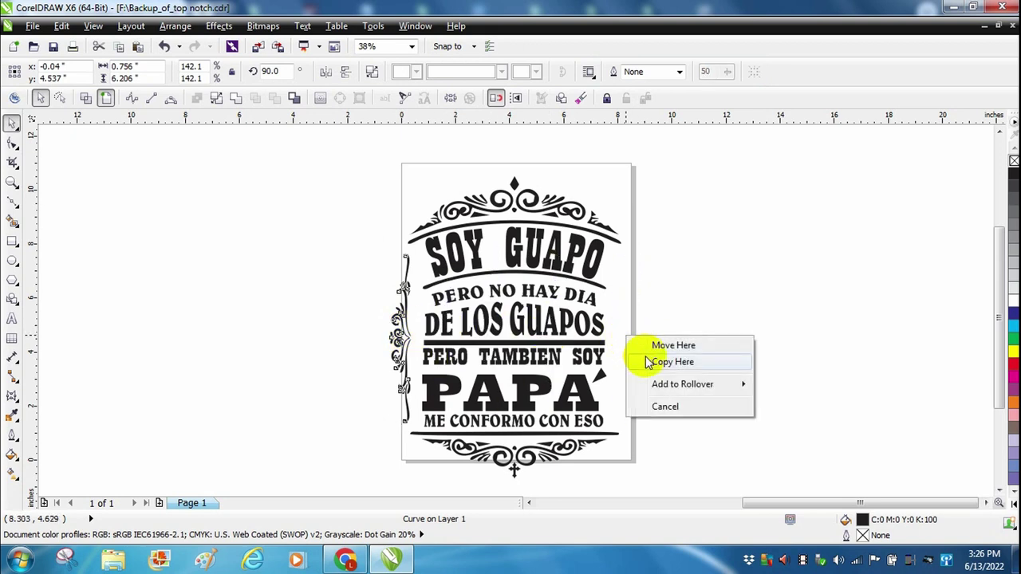
click(673, 362)
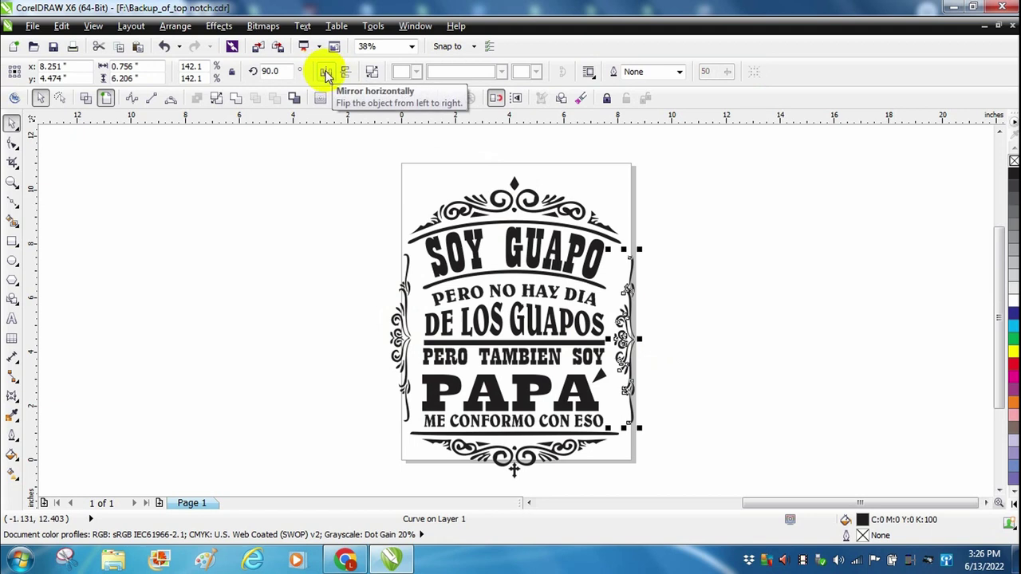
click(326, 72)
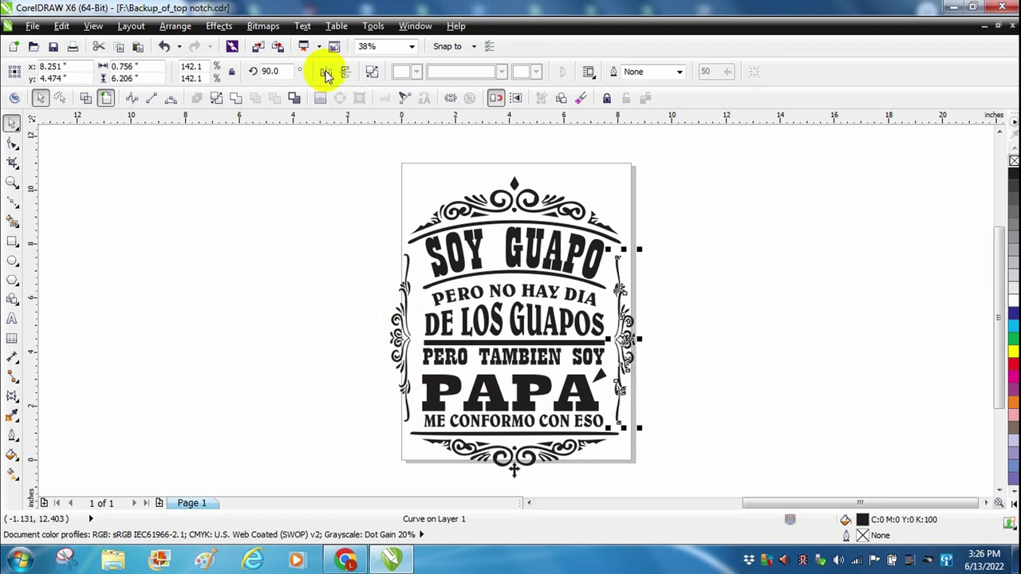
click(740, 297)
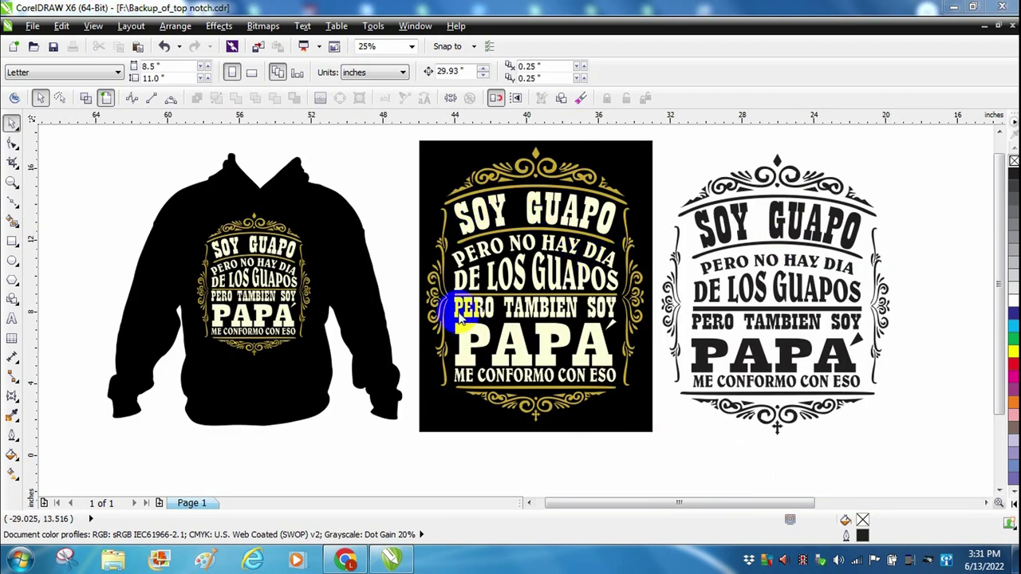
- Switch from the finished hoodie mockup in CorelDRAW to the Sticker Aficionados store welcome page
click(542, 243)
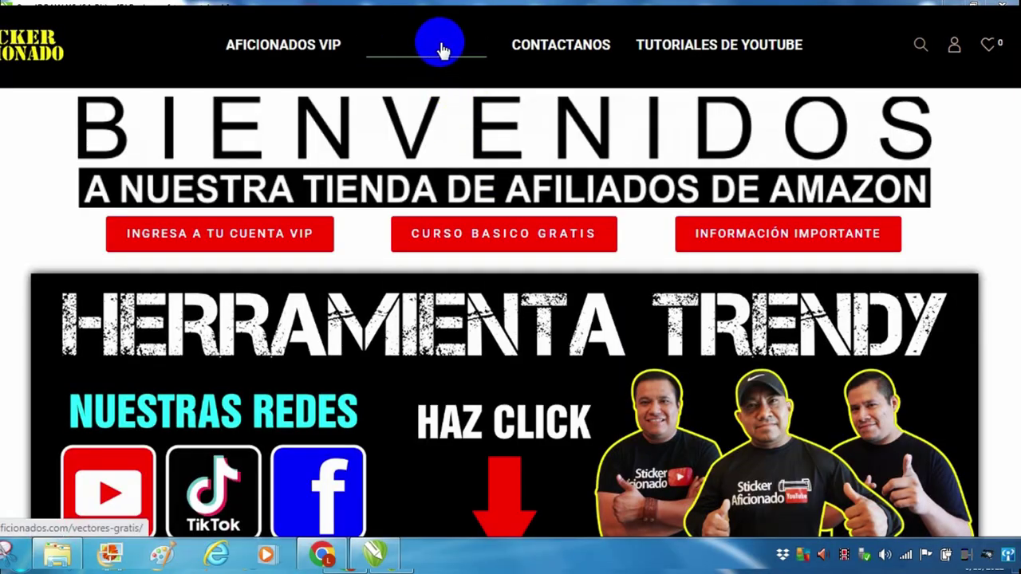
- Go to VECTORES GRATIS and scroll to the VECTORES DIA DEL PADRE hoodie and its red download icon
click(406, 51)
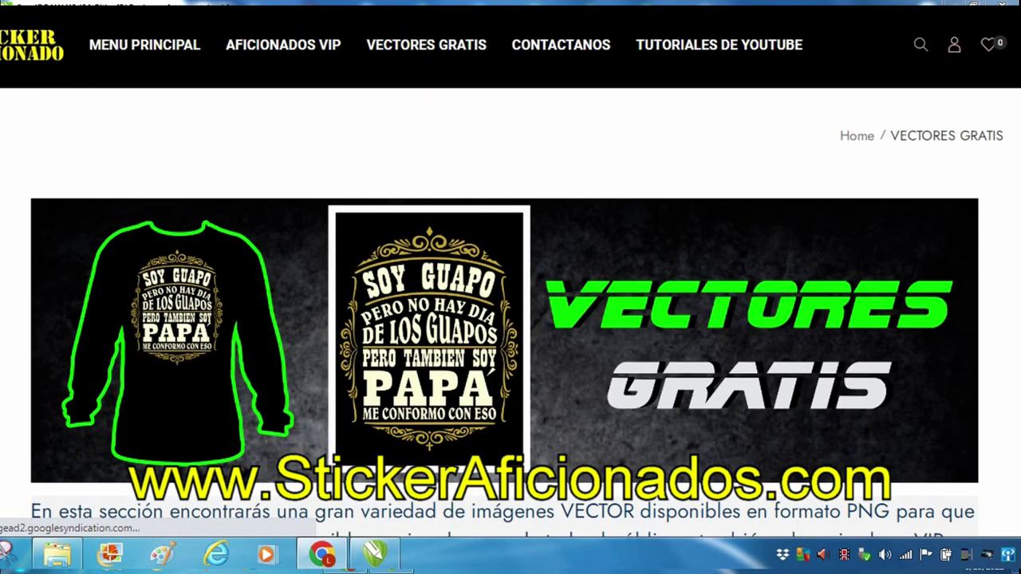
scroll(511, 319, down, 2)
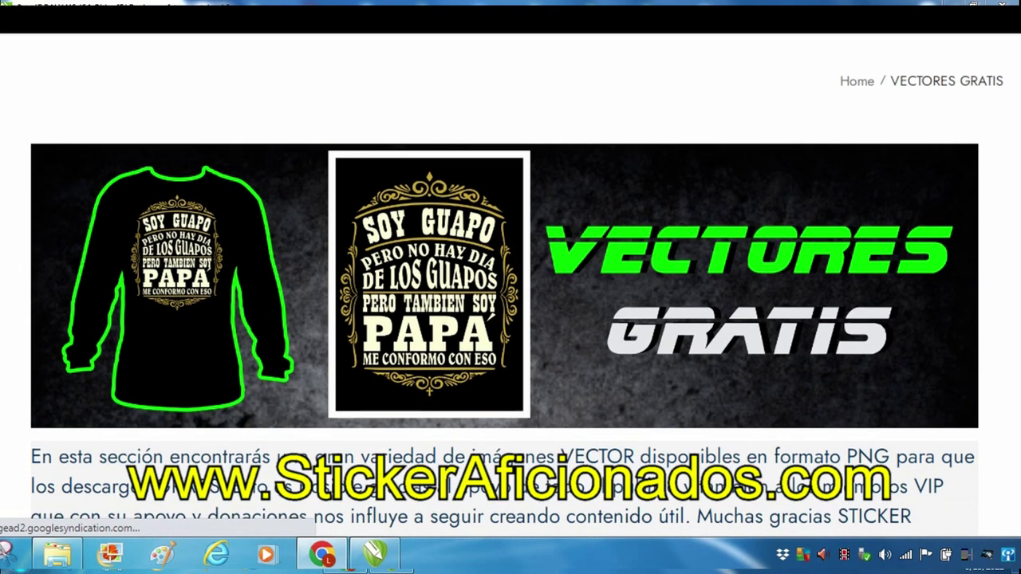
scroll(511, 319, down, 1)
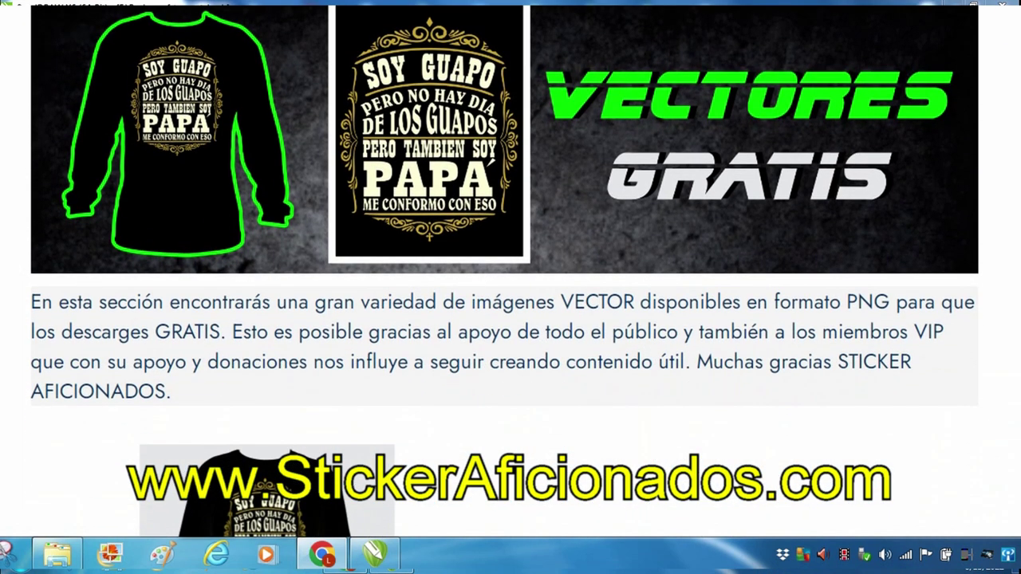
scroll(742, 319, down, 1)
scroll(742, 319, down, 2)
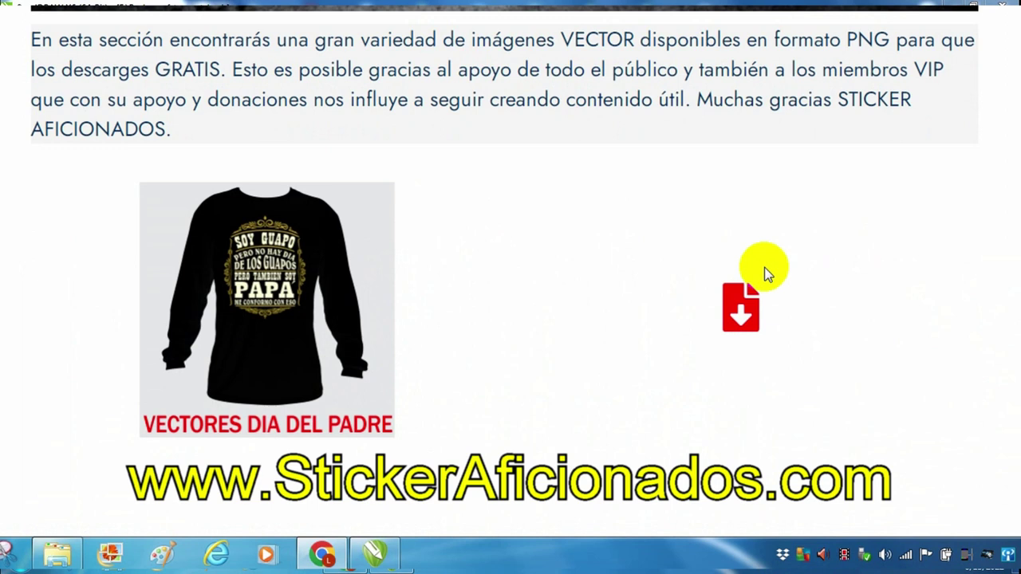